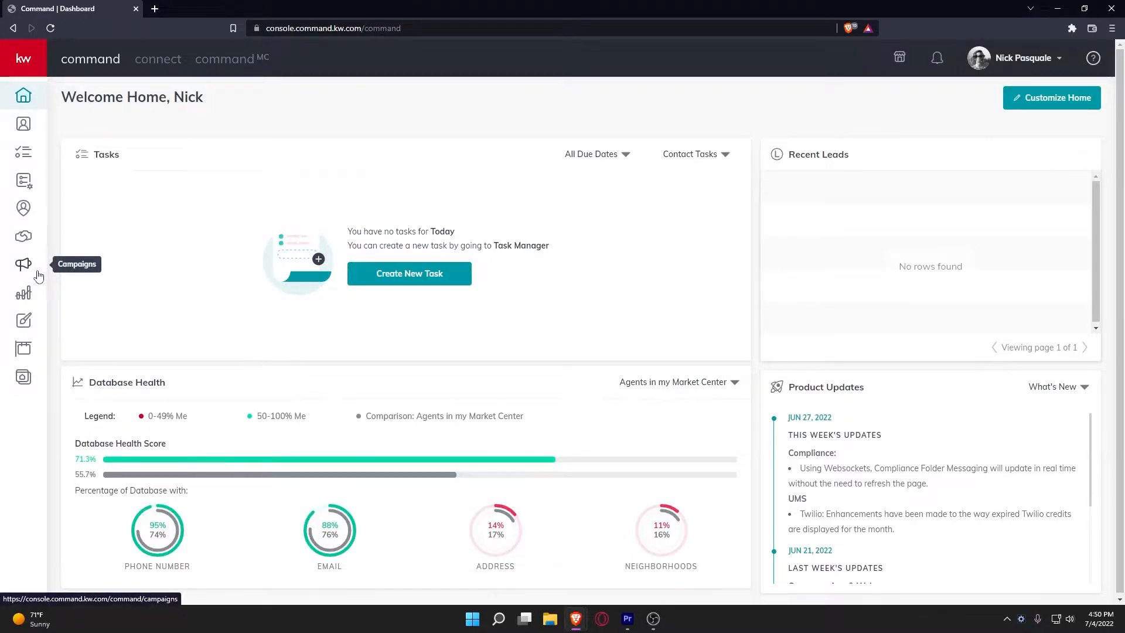
Go to Campaigns and start a new paid Social Ad campaign
click(31, 275)
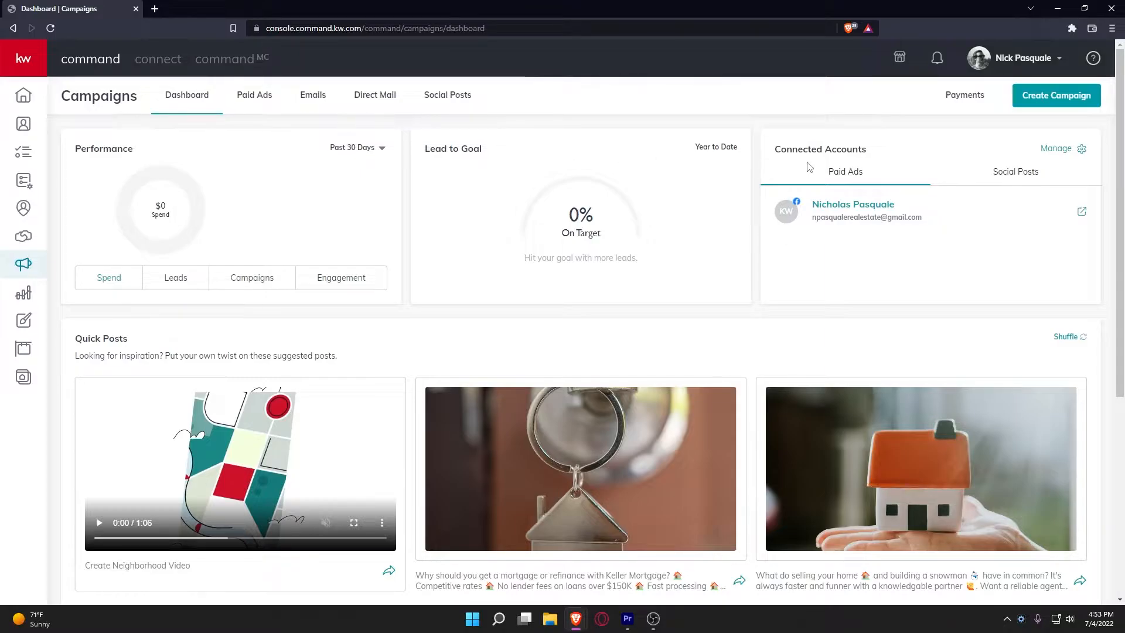
click(1061, 101)
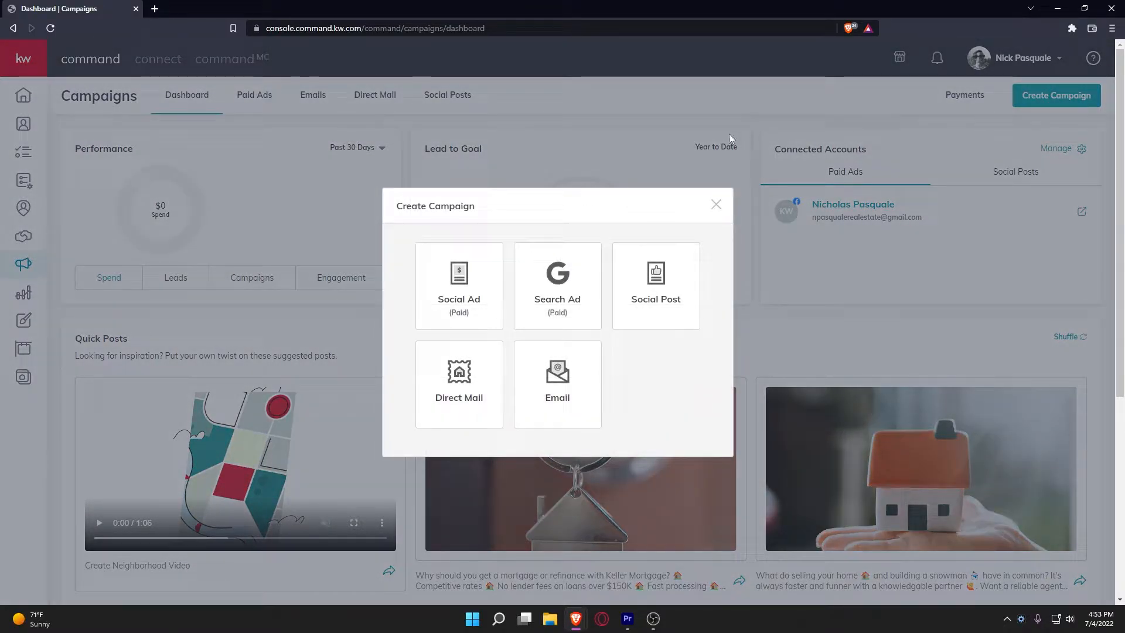
click(473, 275)
Create the social ad campaign with the name "Test", the Attract Buyers goal and Facebook as the channel
click(446, 125)
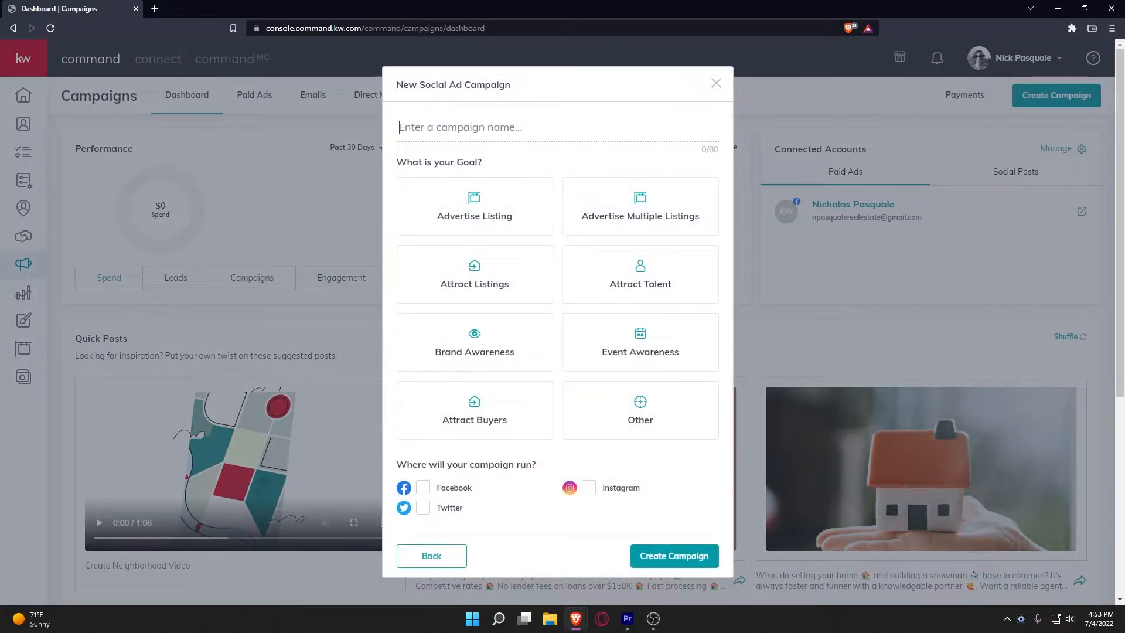
text(Tess)
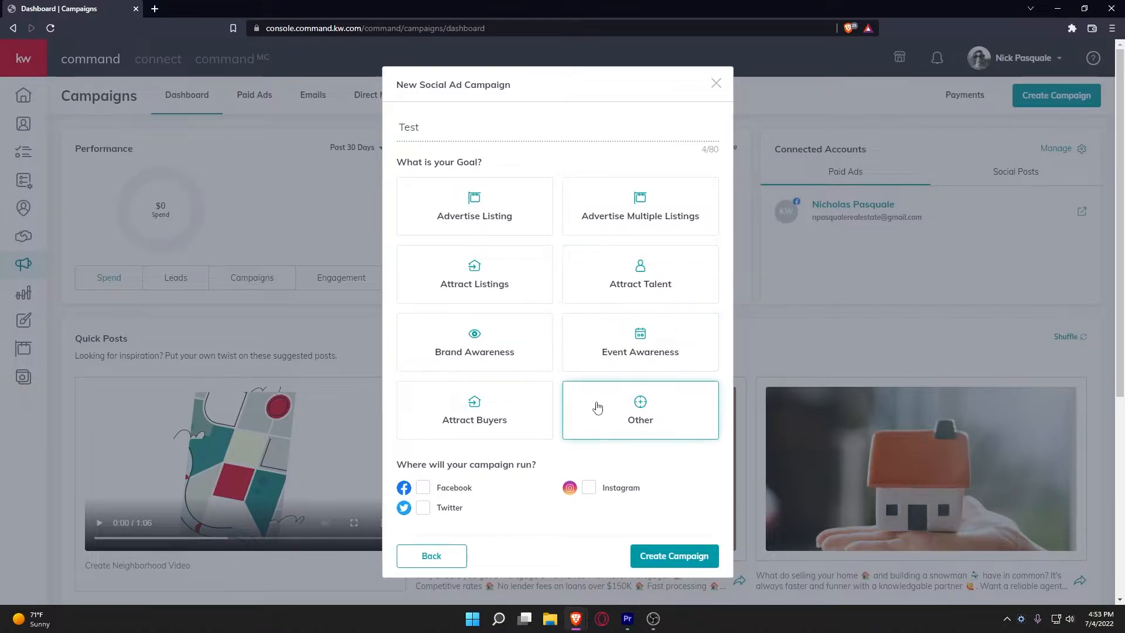
click(535, 436)
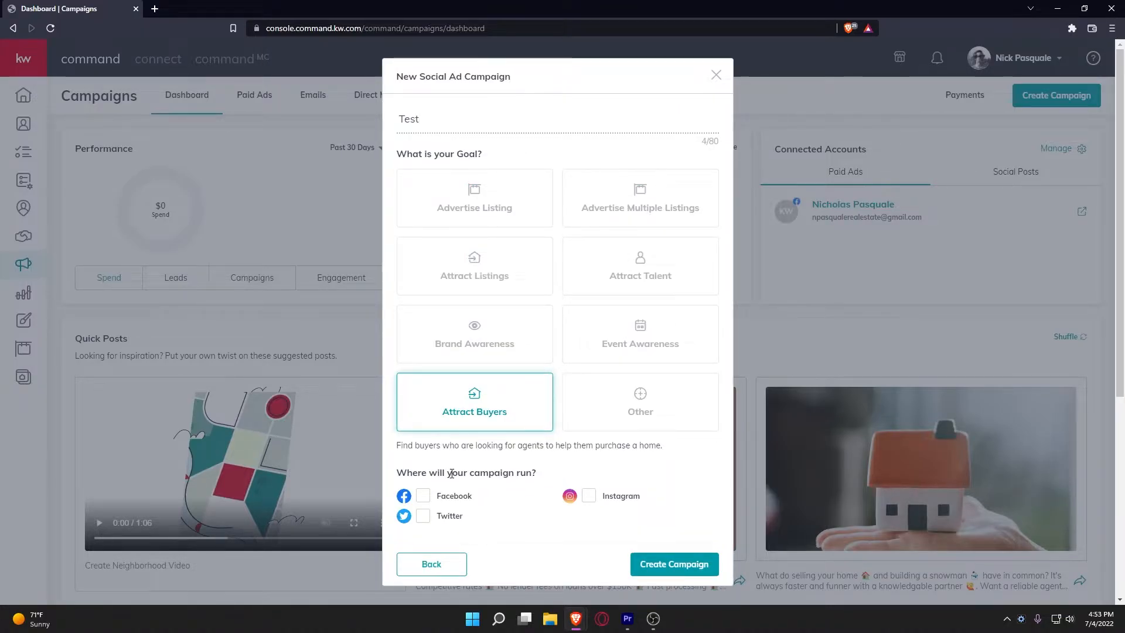
click(423, 499)
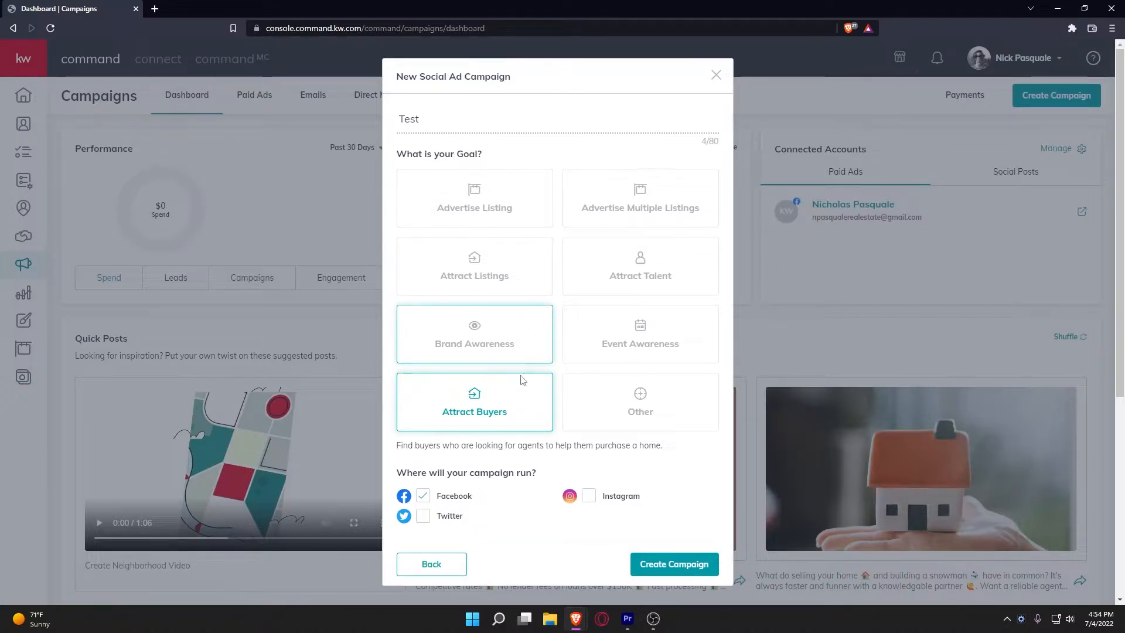
click(650, 564)
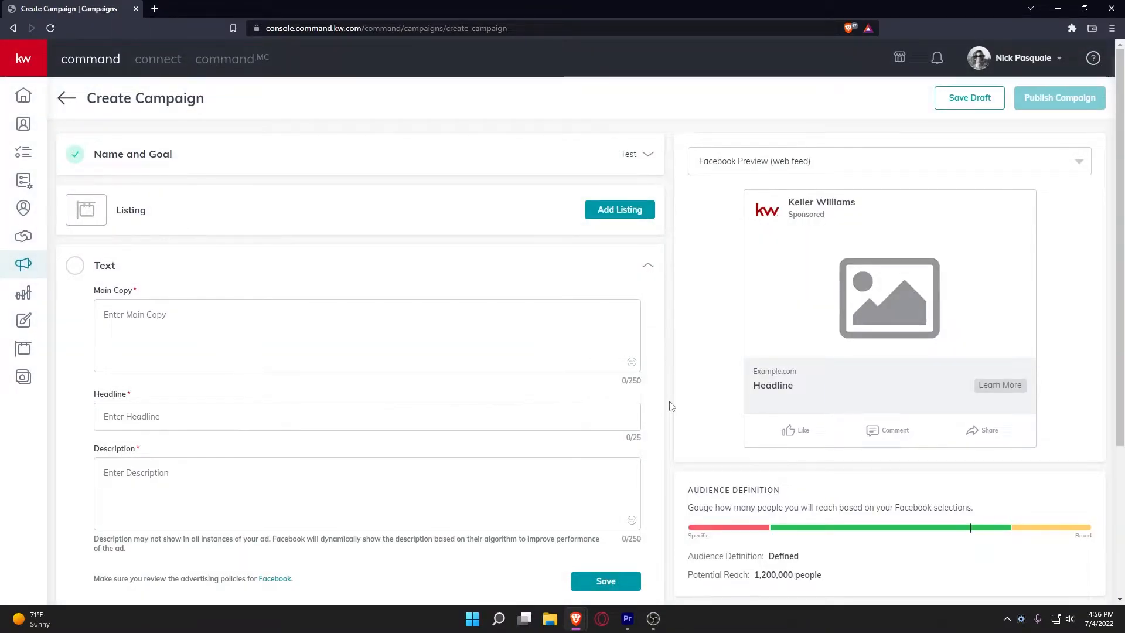
Look over the campaign form and compare the ad's Facebook mobile preview with its web feed preview
scroll(308, 181, down, 3)
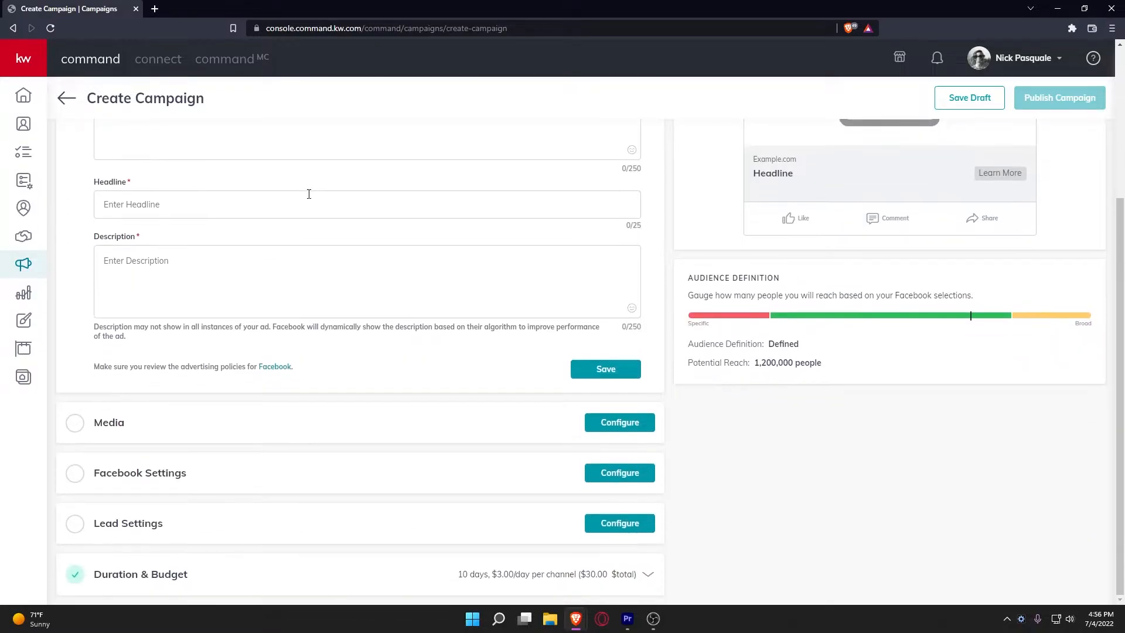
scroll(329, 194, up, 4)
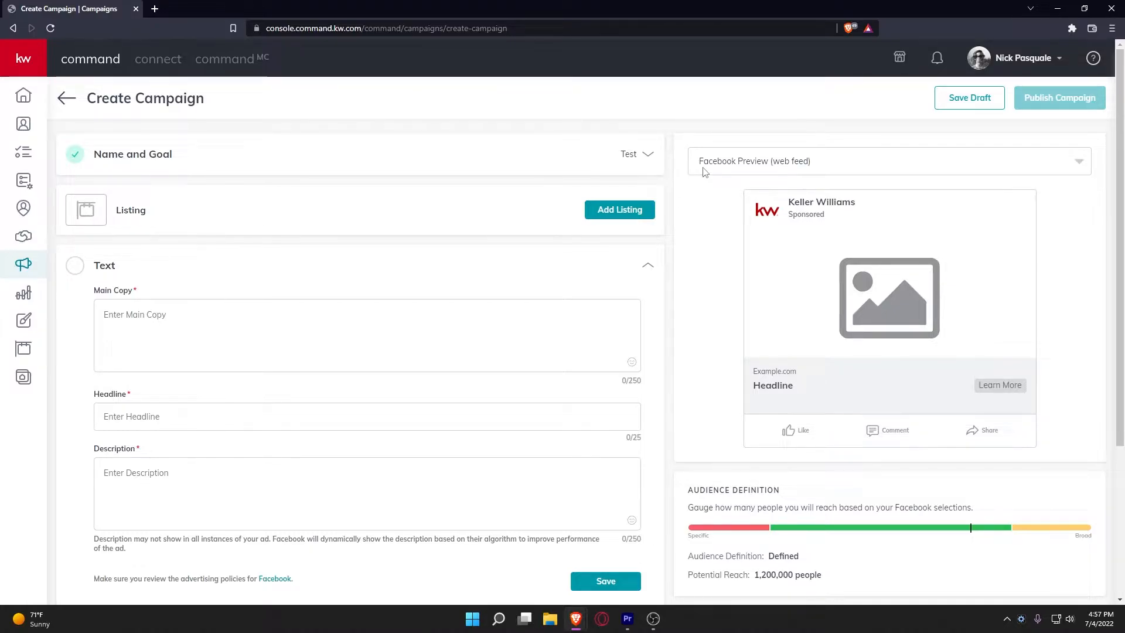
click(817, 170)
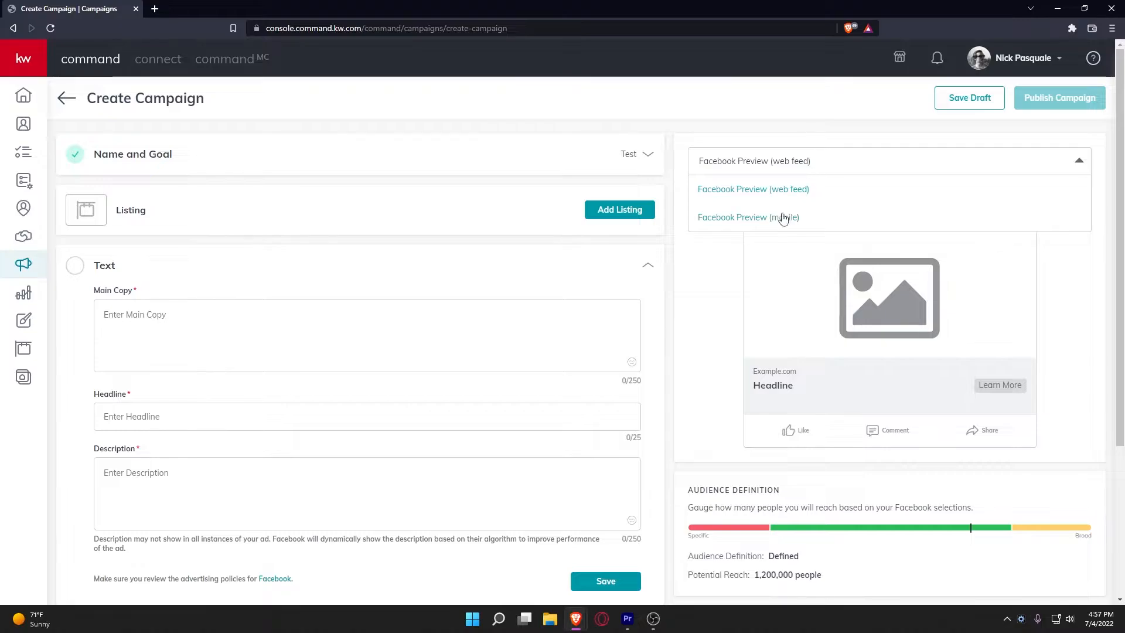
click(758, 218)
click(781, 163)
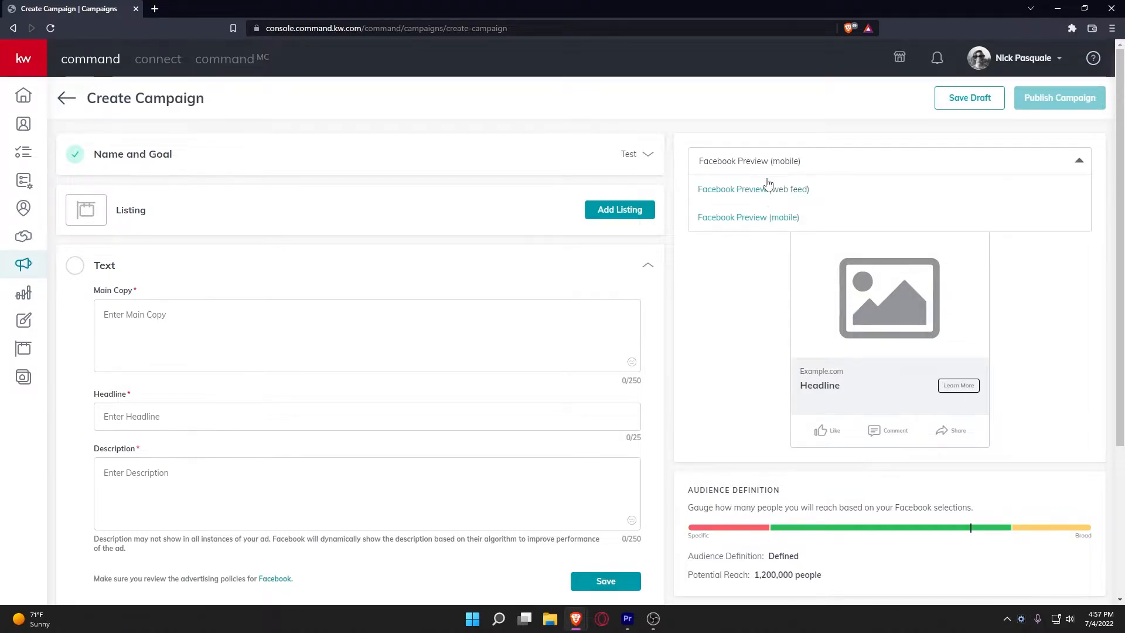
click(766, 189)
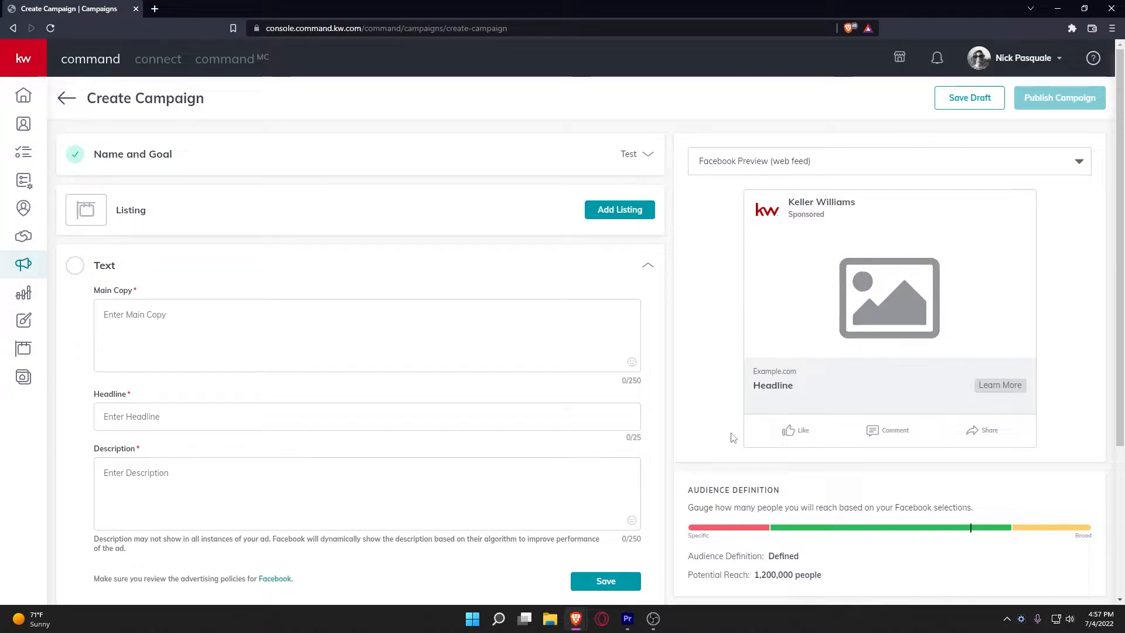
Review the audience definition and the campaign's Name and Goal settings, leaving that section collapsed
scroll(1023, 455, down, 2)
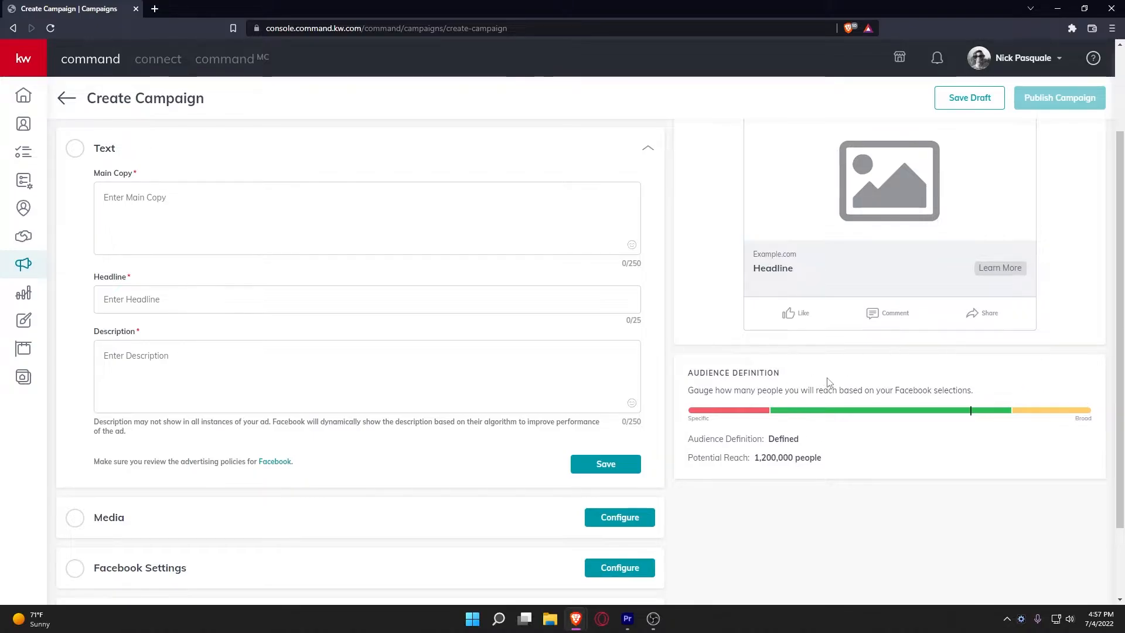
scroll(867, 403, up, 2)
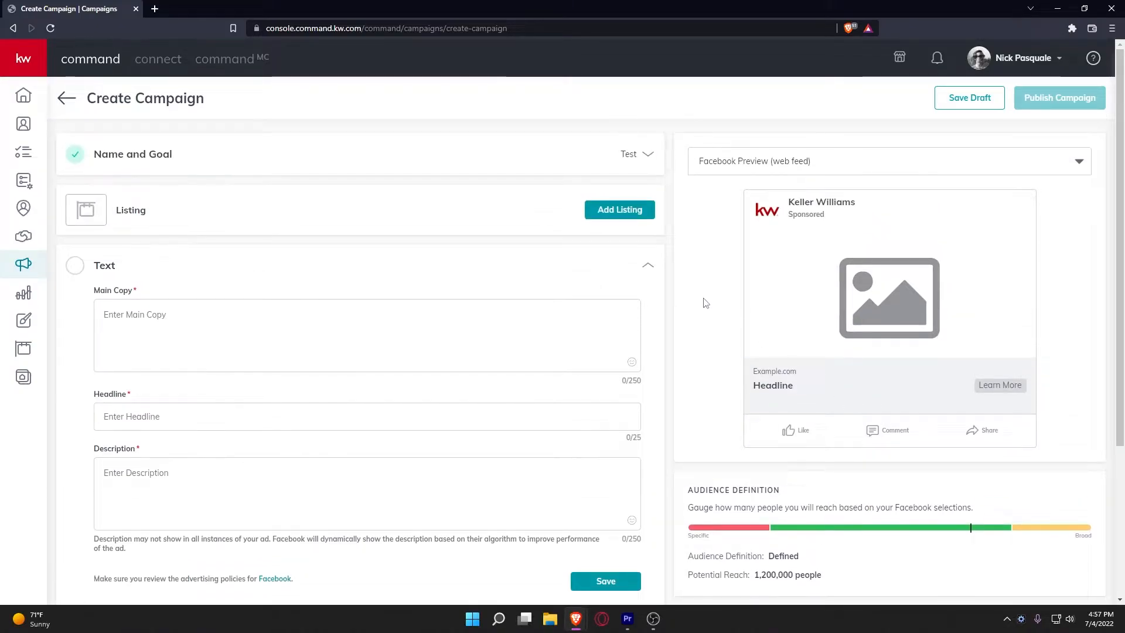
click(647, 158)
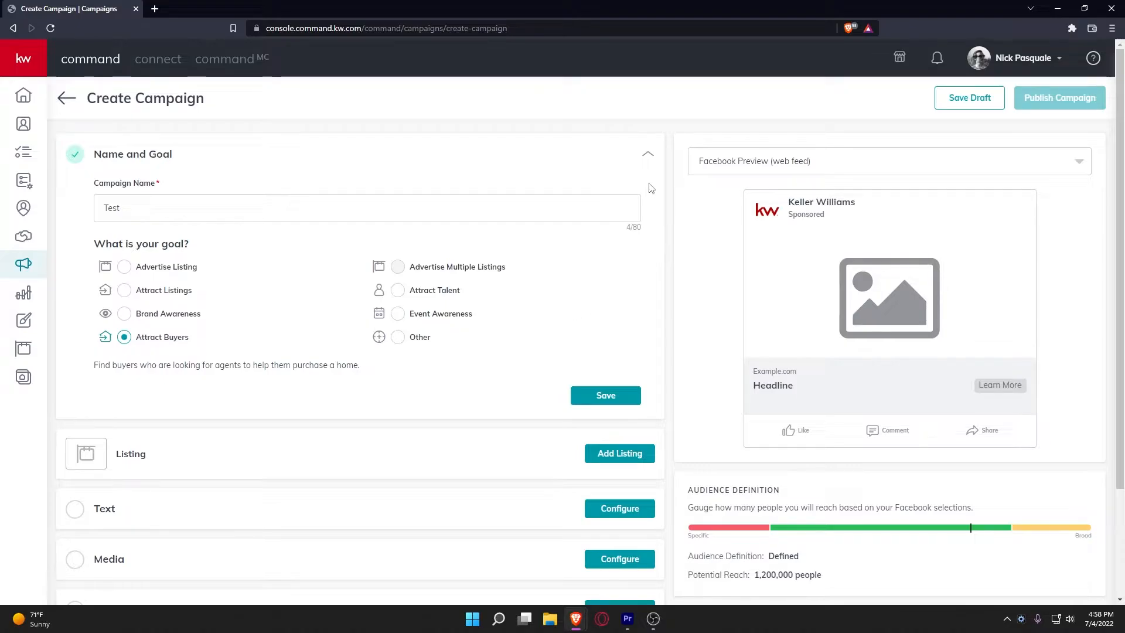
click(648, 157)
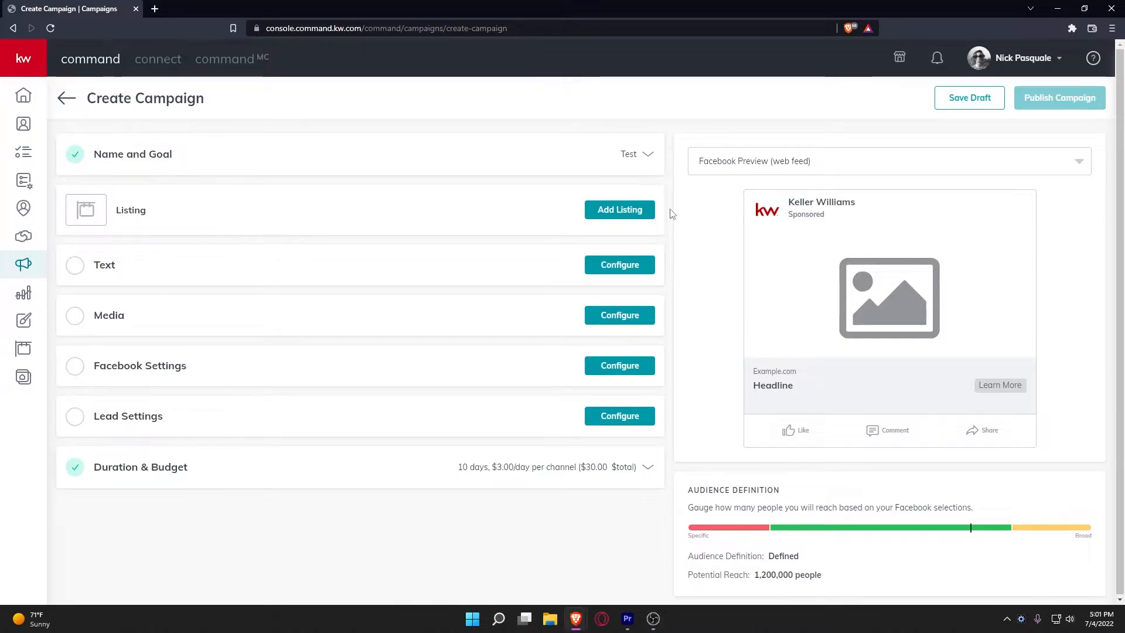
Configure the ad text with "Main Copy" as the main copy and "Headline" as the headline
click(654, 266)
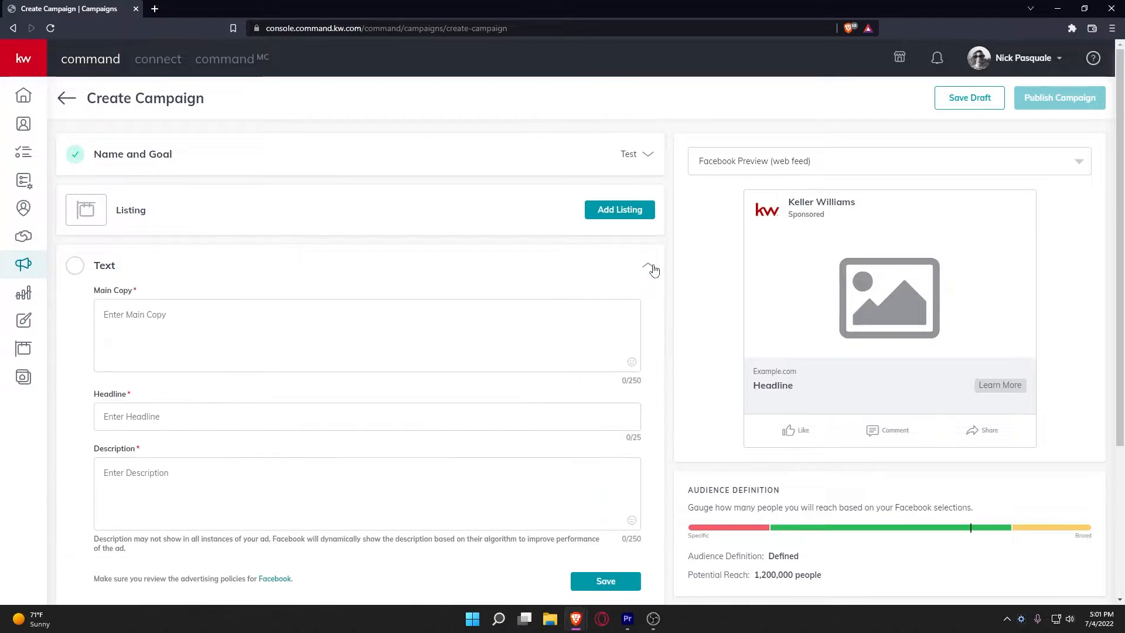
scroll(661, 284, down, 1)
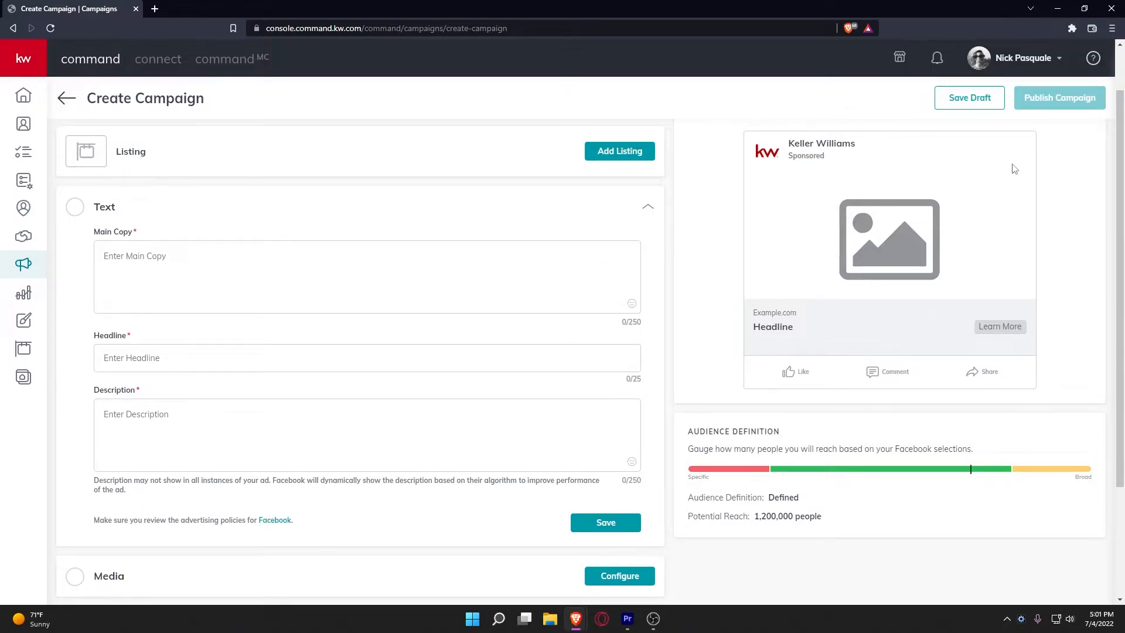
click(138, 257)
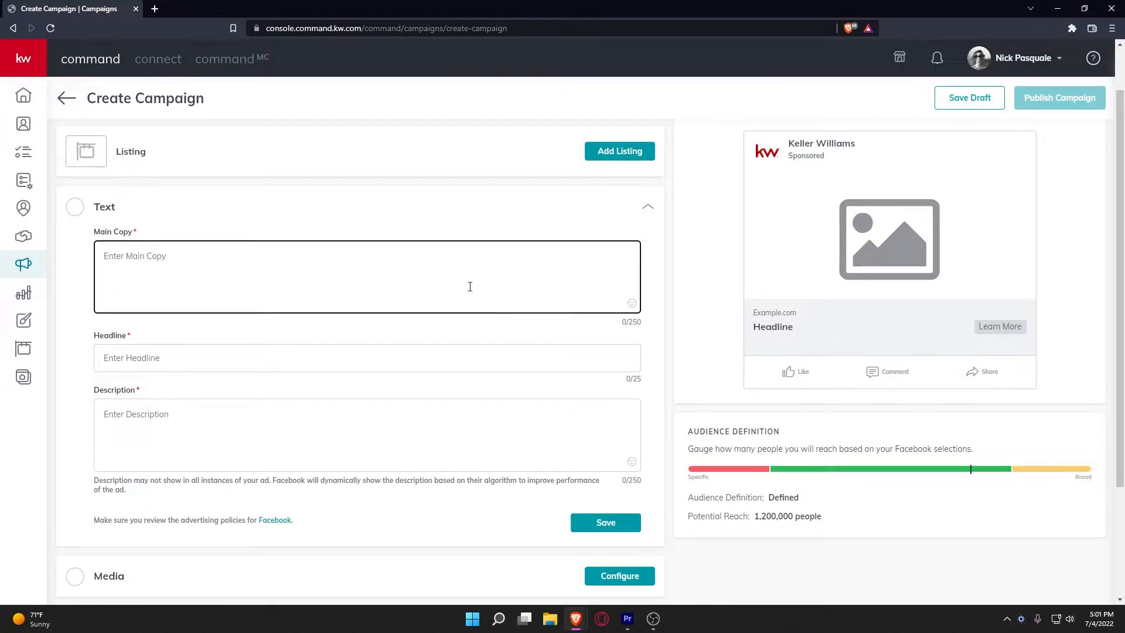
text(Main Co)
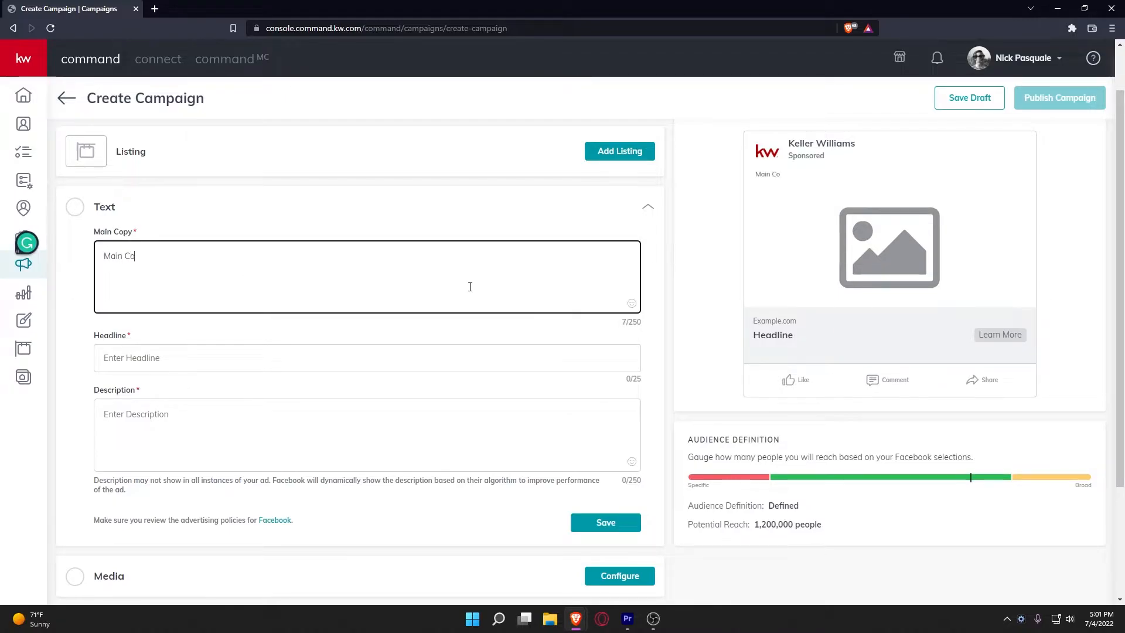
text(py)
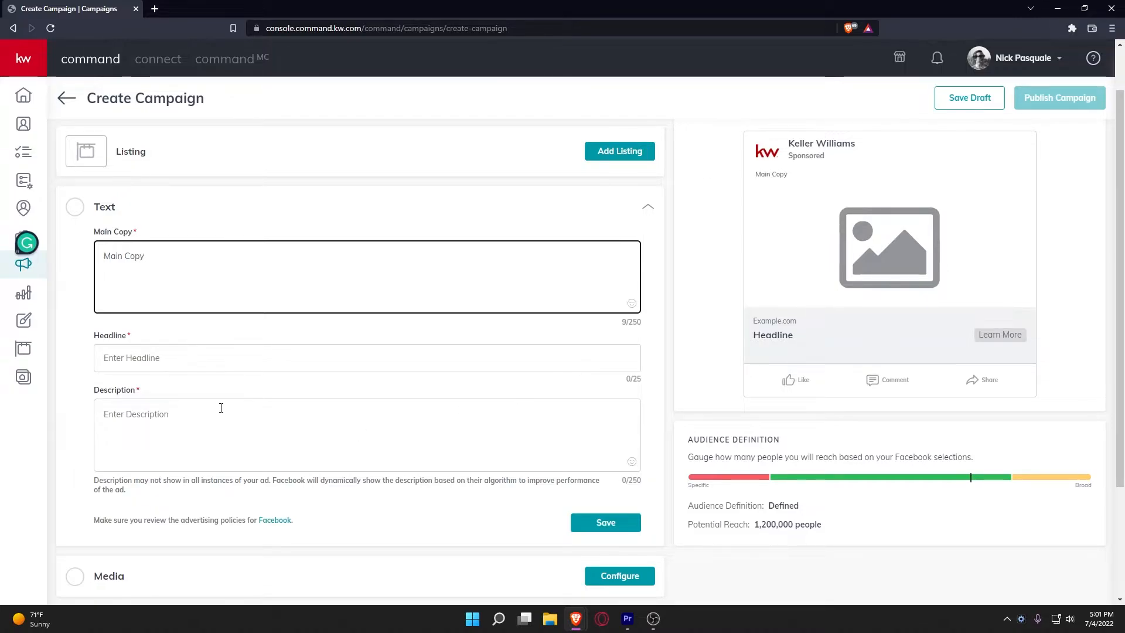
click(190, 367)
text(Hea)
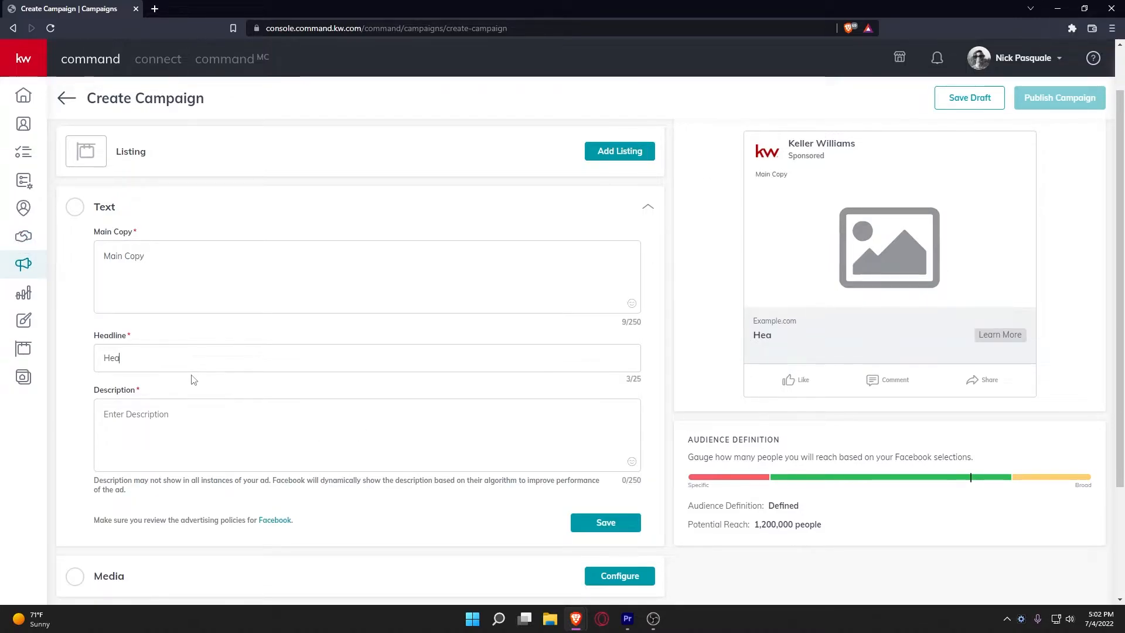
text(dline)
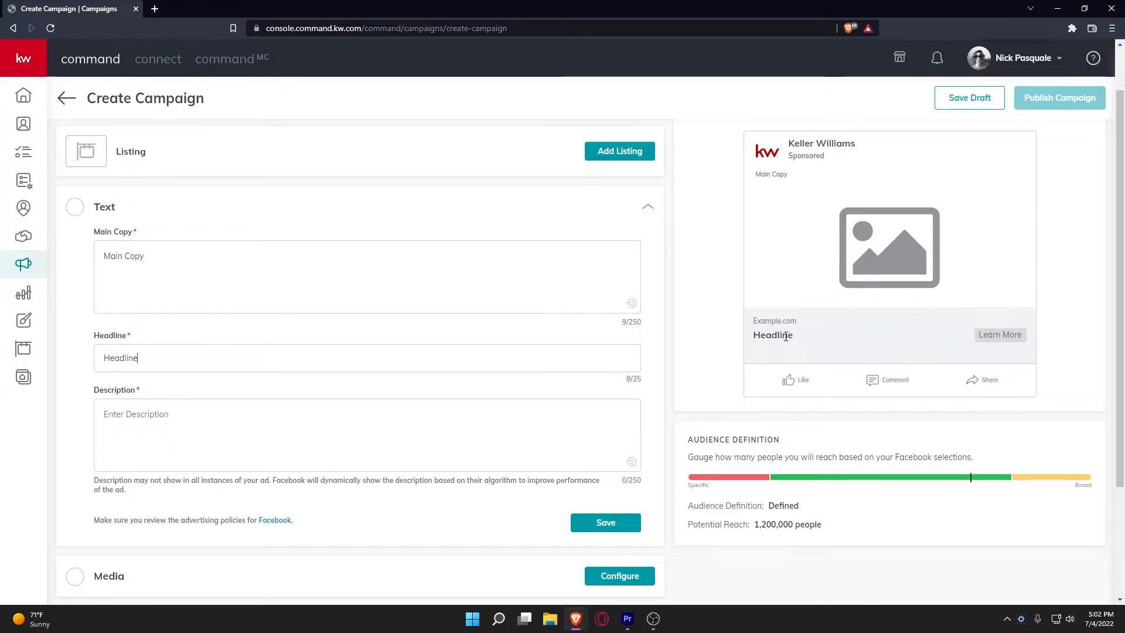
Enter "Description" as the ad's description and save the Text section
click(426, 419)
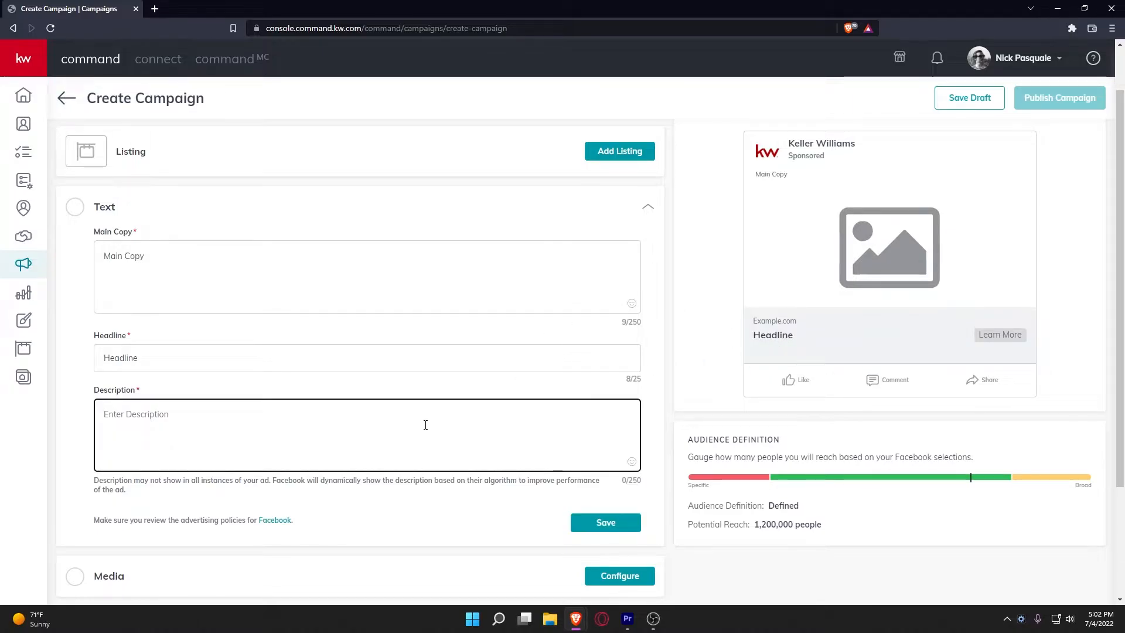
text(Des)
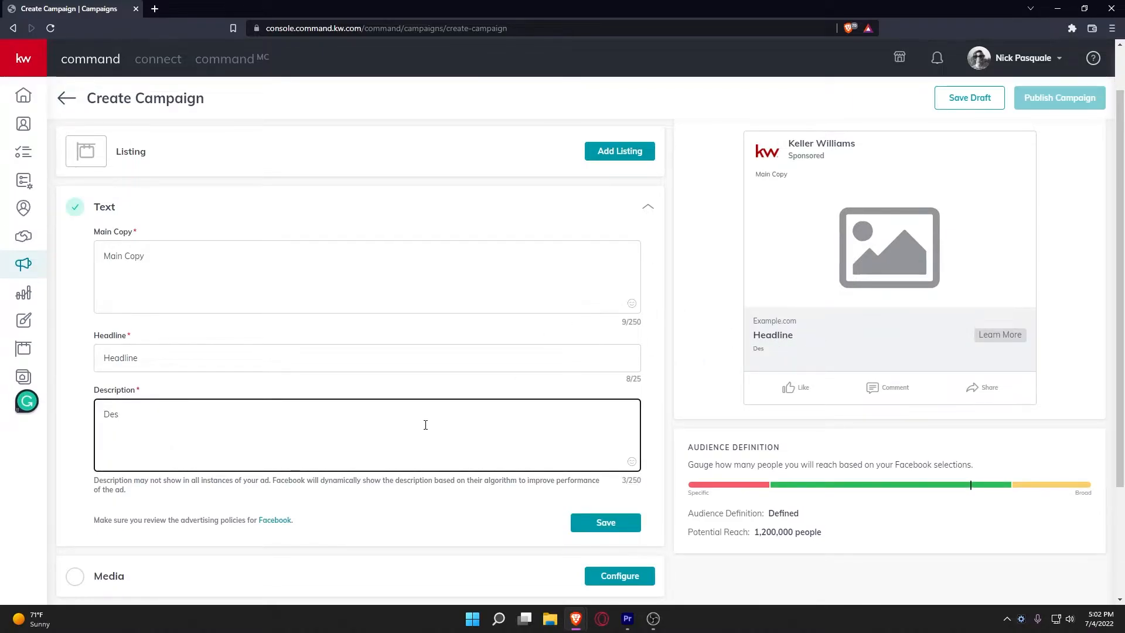
text(ct)
text(ription)
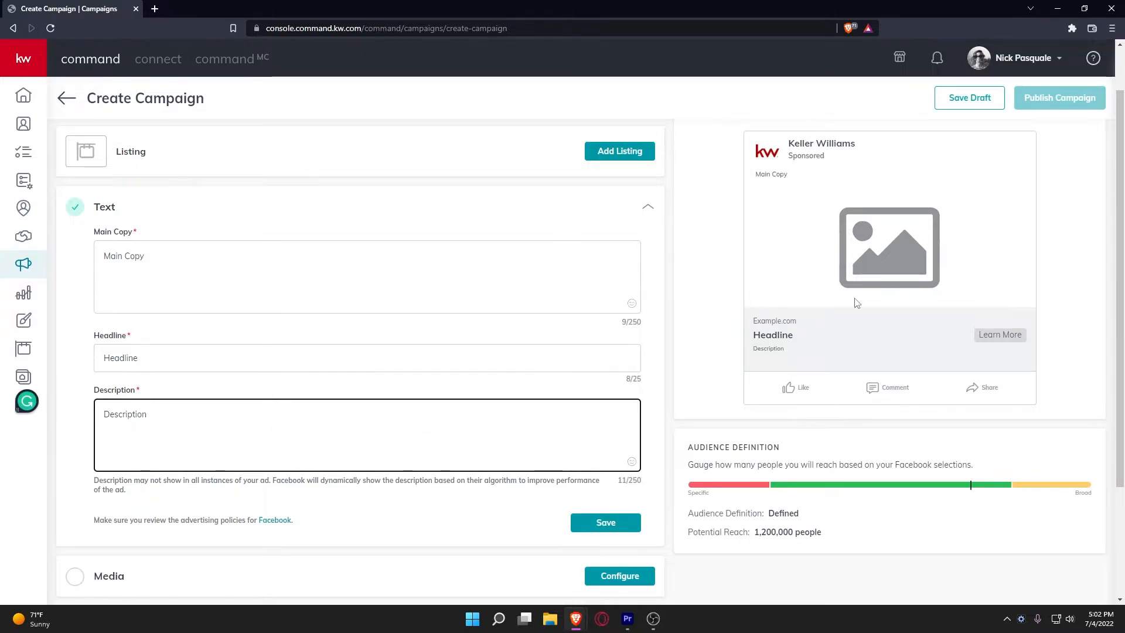
scroll(856, 302, up, 1)
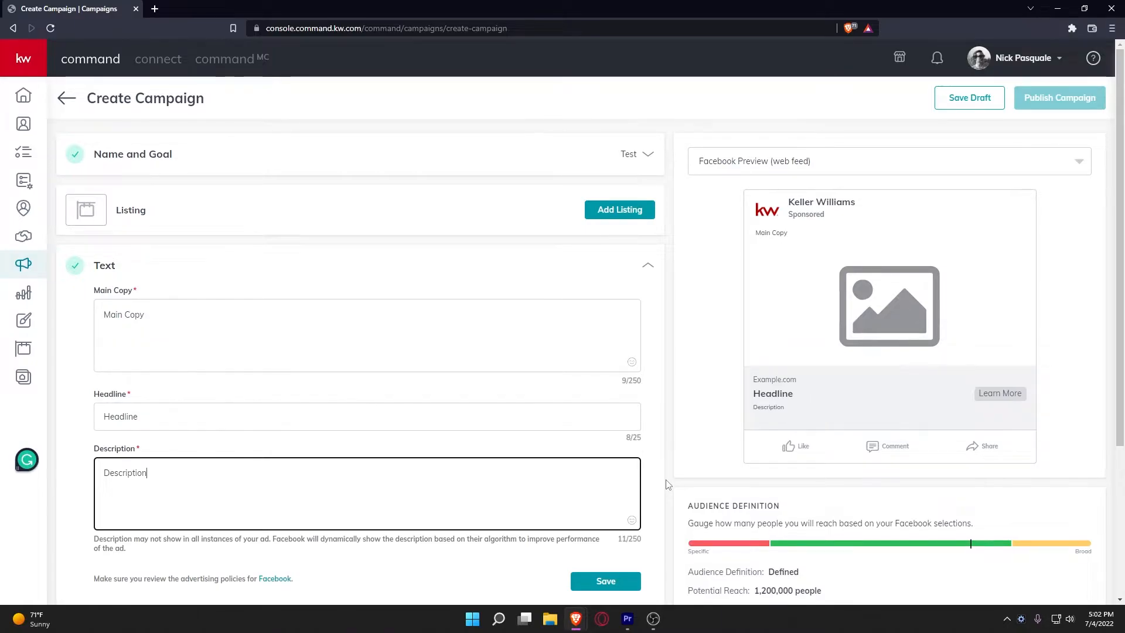
scroll(668, 484, down, 1)
click(620, 526)
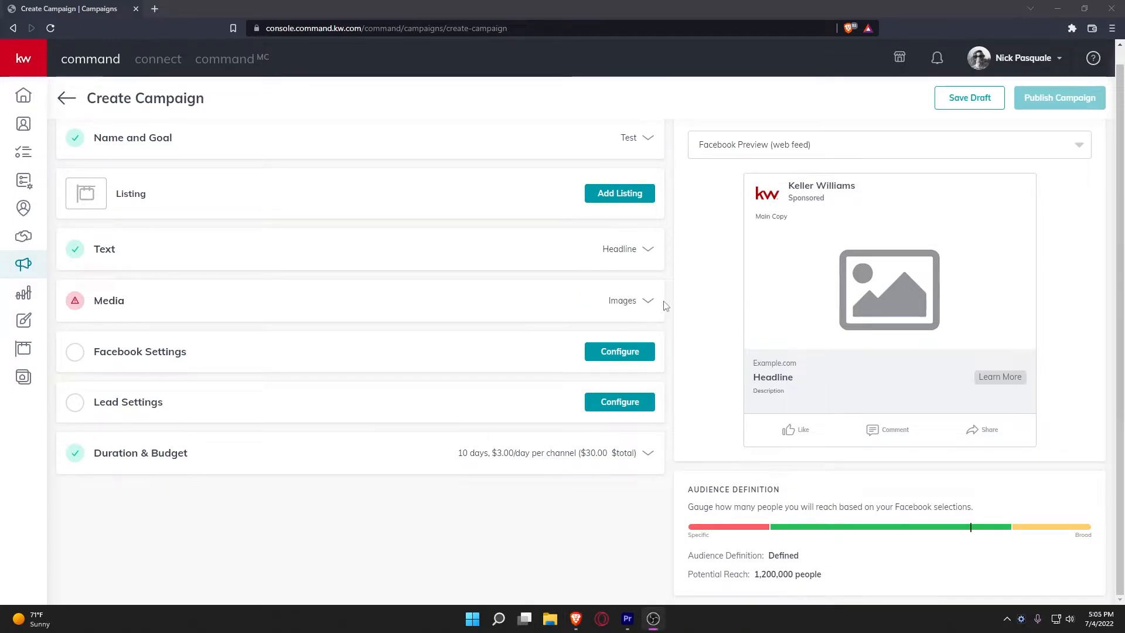
Upload the "House Hunting in Chula Vista?" image as the ad's media in the Media section
click(648, 301)
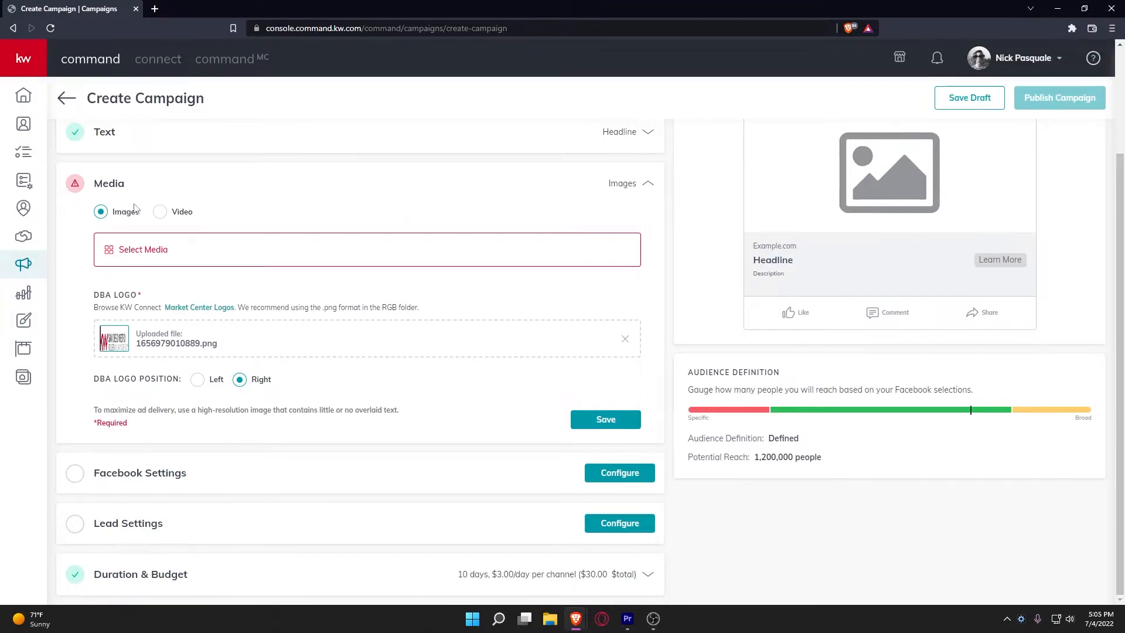
scroll(614, 310, up, 2)
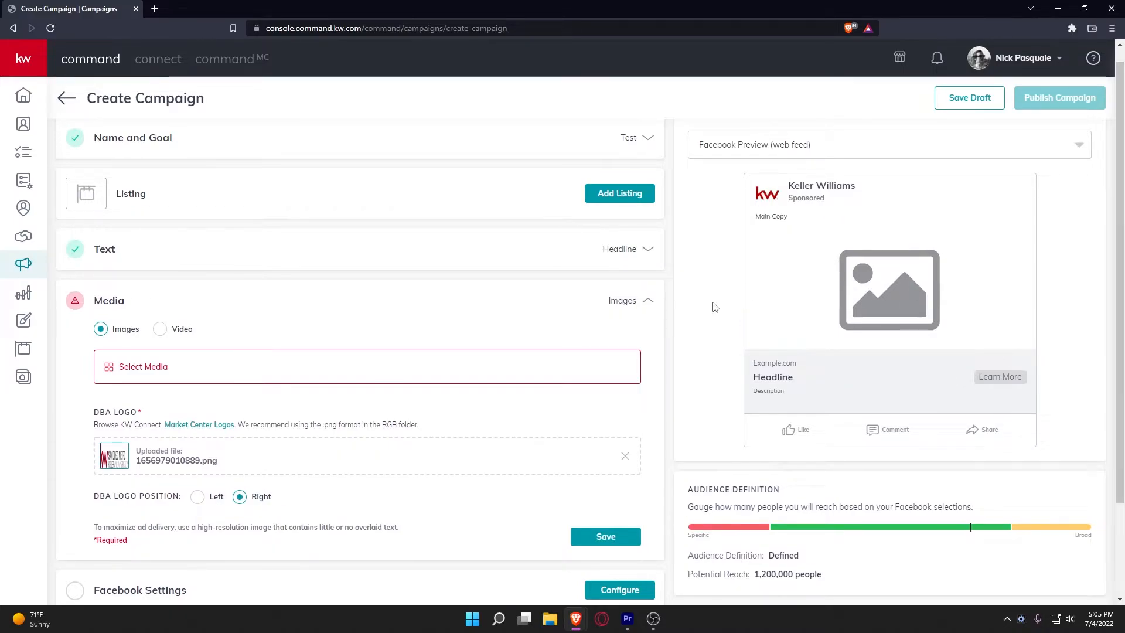
click(131, 378)
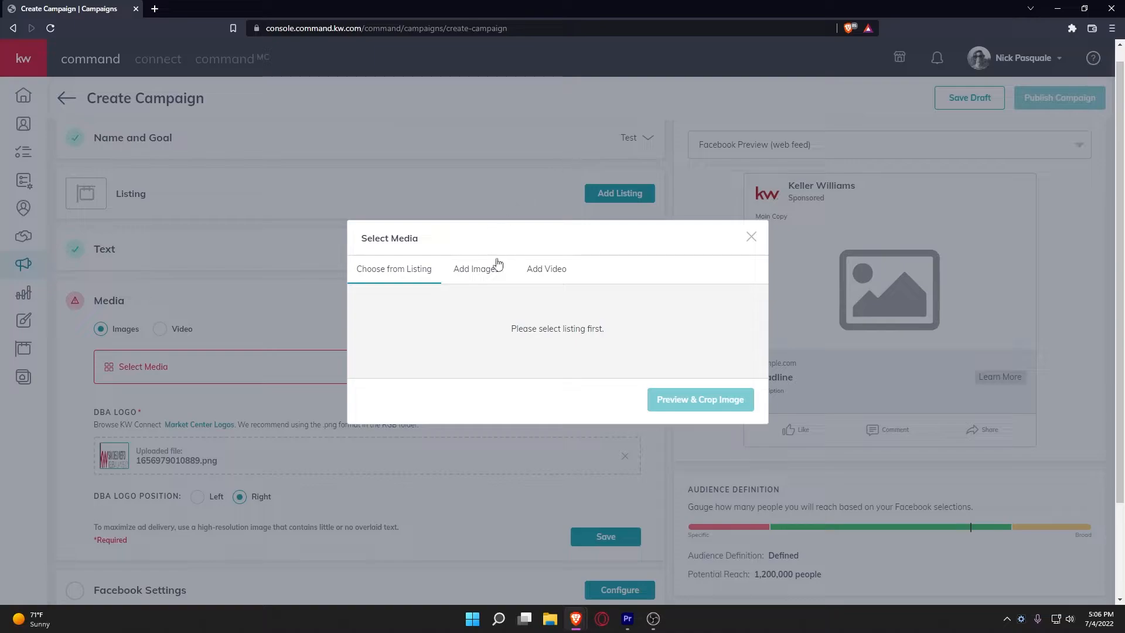
click(483, 279)
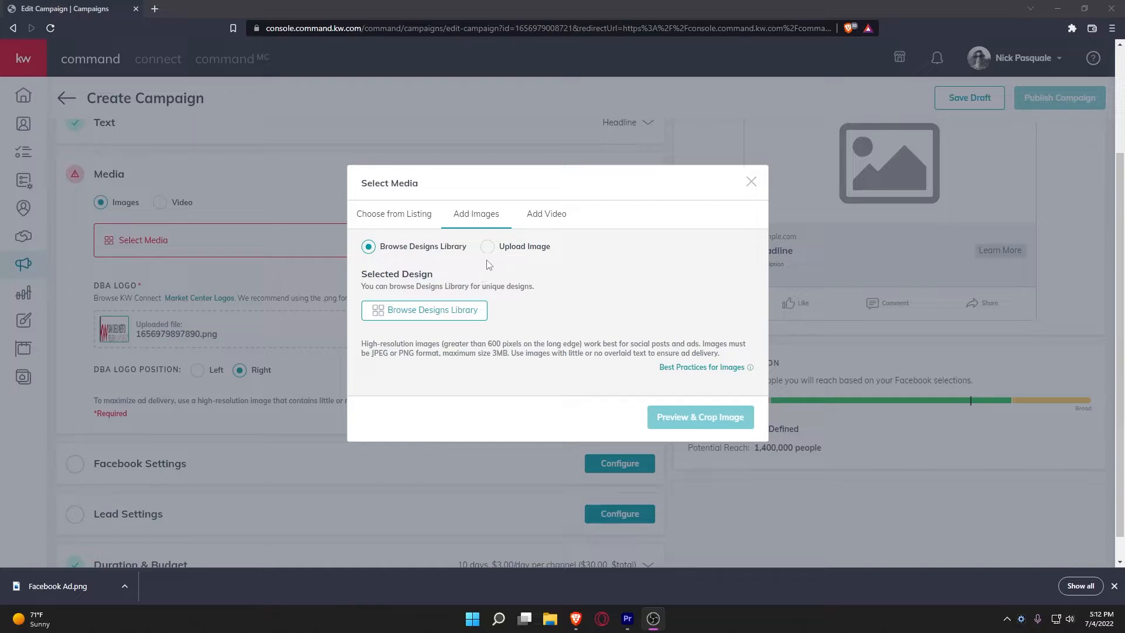
click(487, 246)
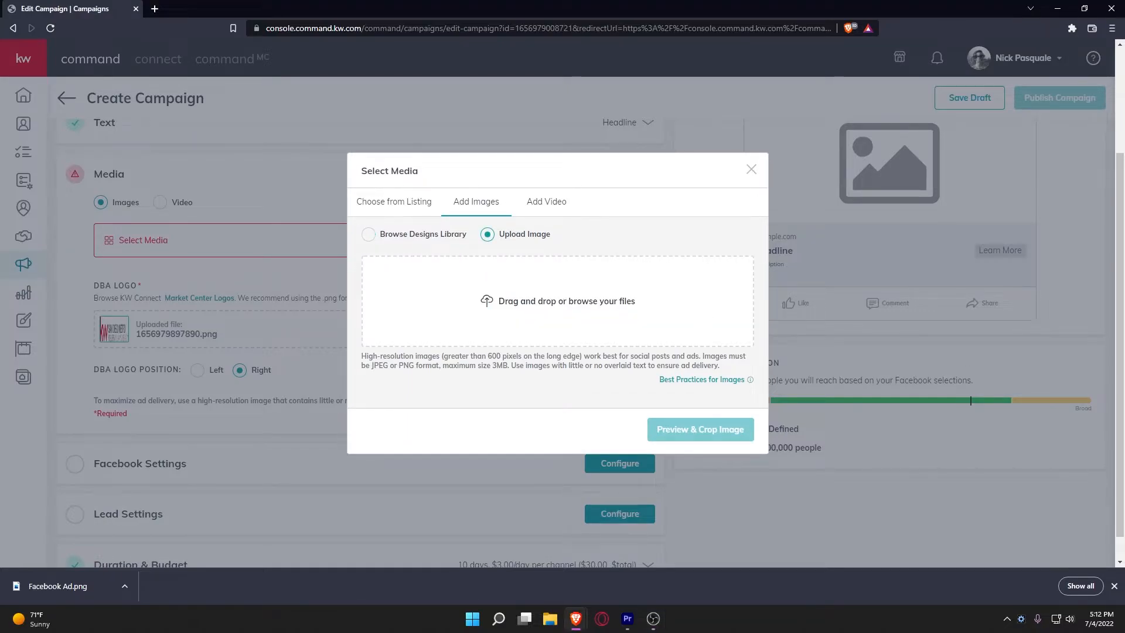
drag(1123, 381, 513, 301)
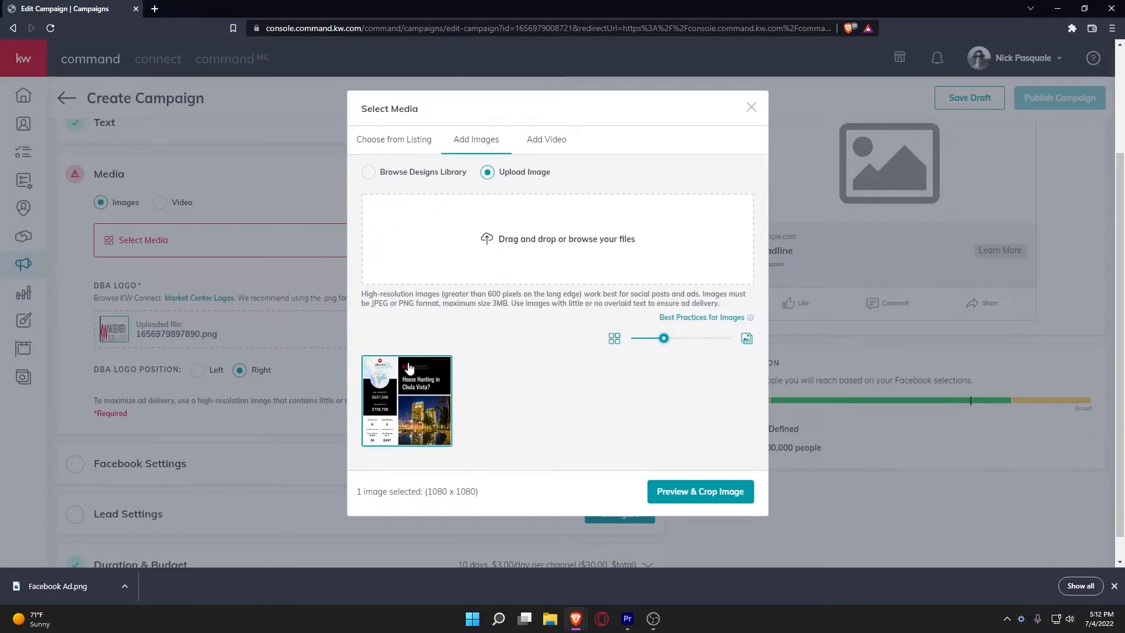
Crop the uploaded image as Square (1:1), save it to the ad, and collapse the Media section
click(669, 496)
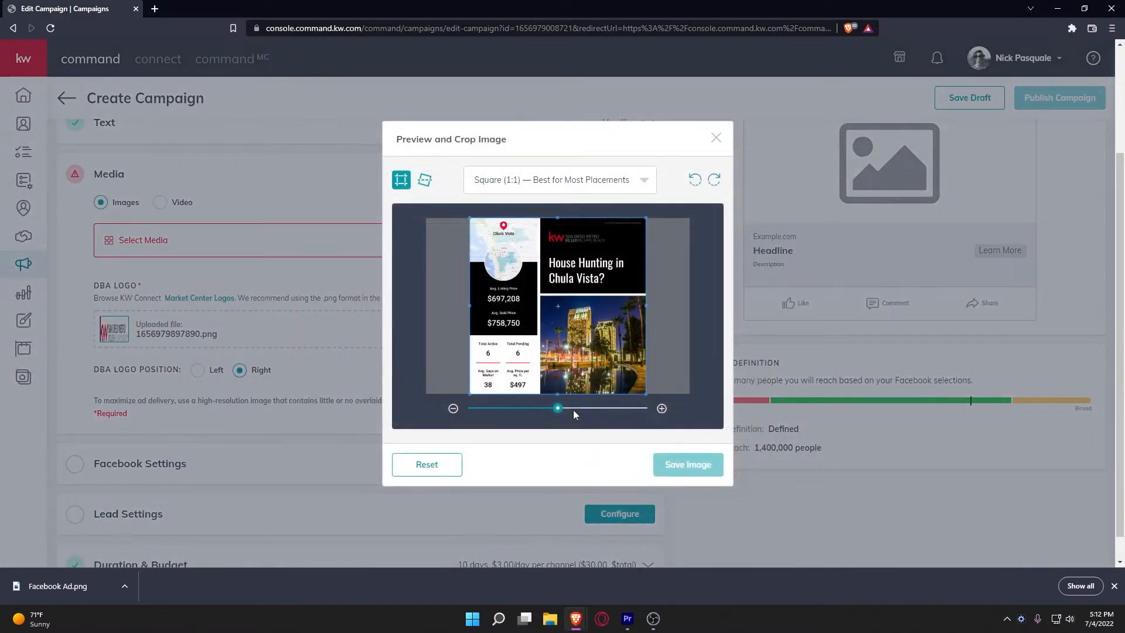
mouse_move(557, 409)
mouse_down()
mouse_move(617, 417)
mouse_move(516, 409)
mouse_move(557, 408)
mouse_up()
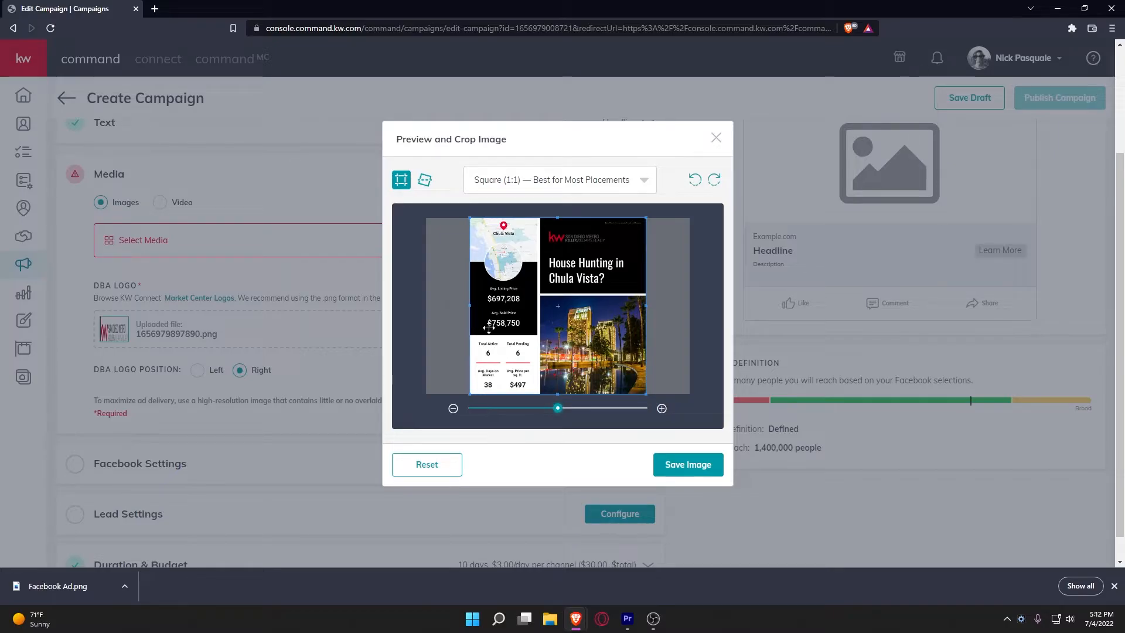
click(681, 466)
scroll(681, 458, up, 1)
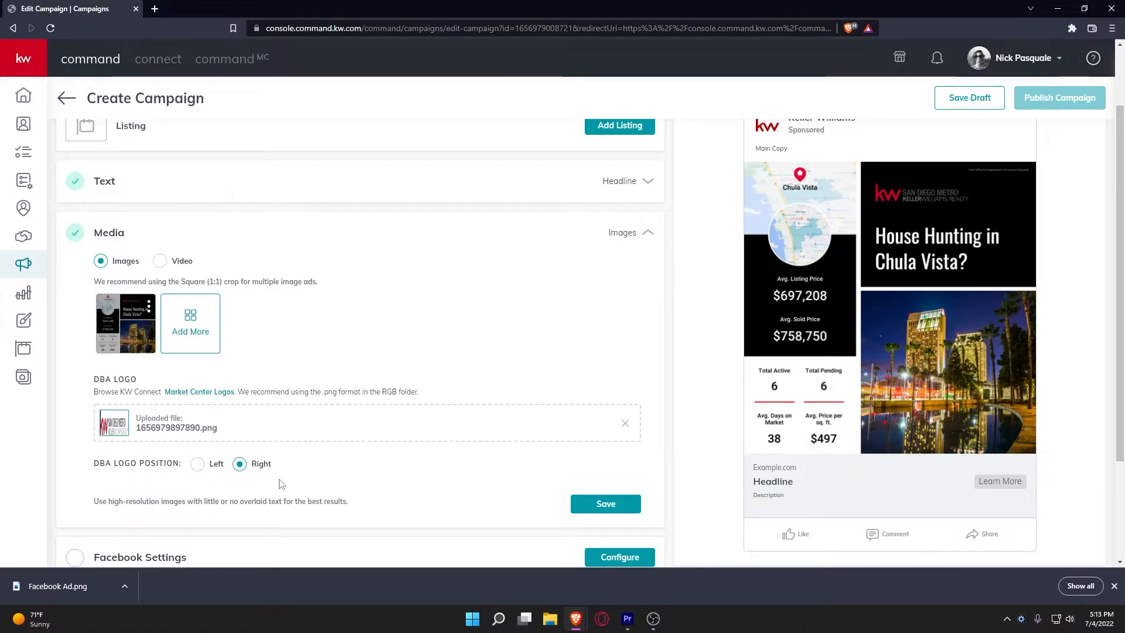
scroll(454, 479, up, 1)
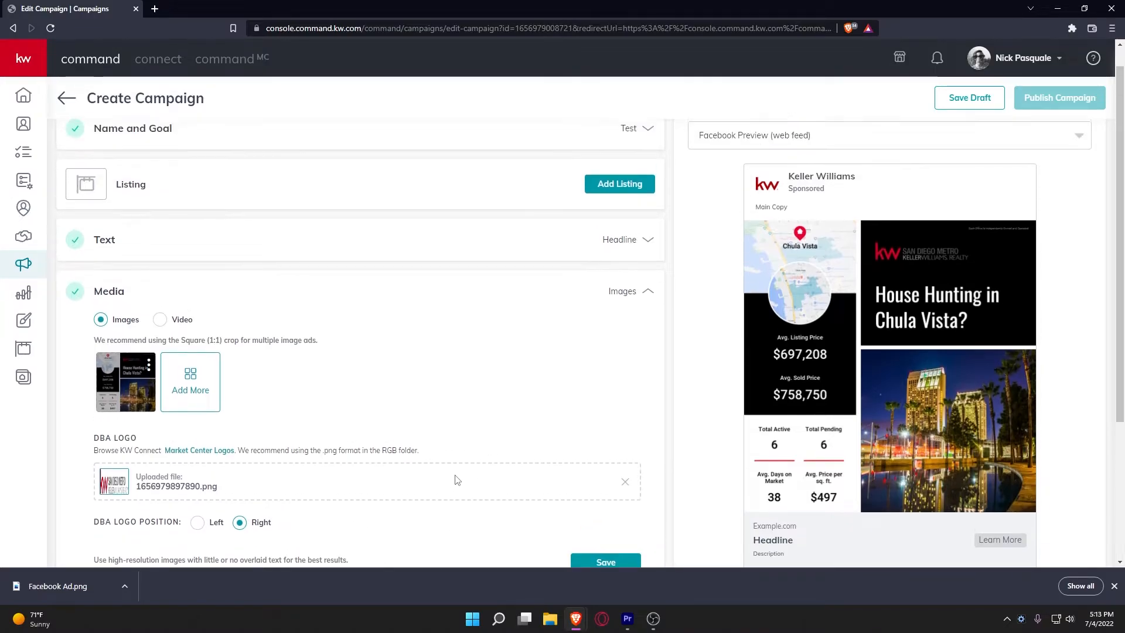
click(643, 302)
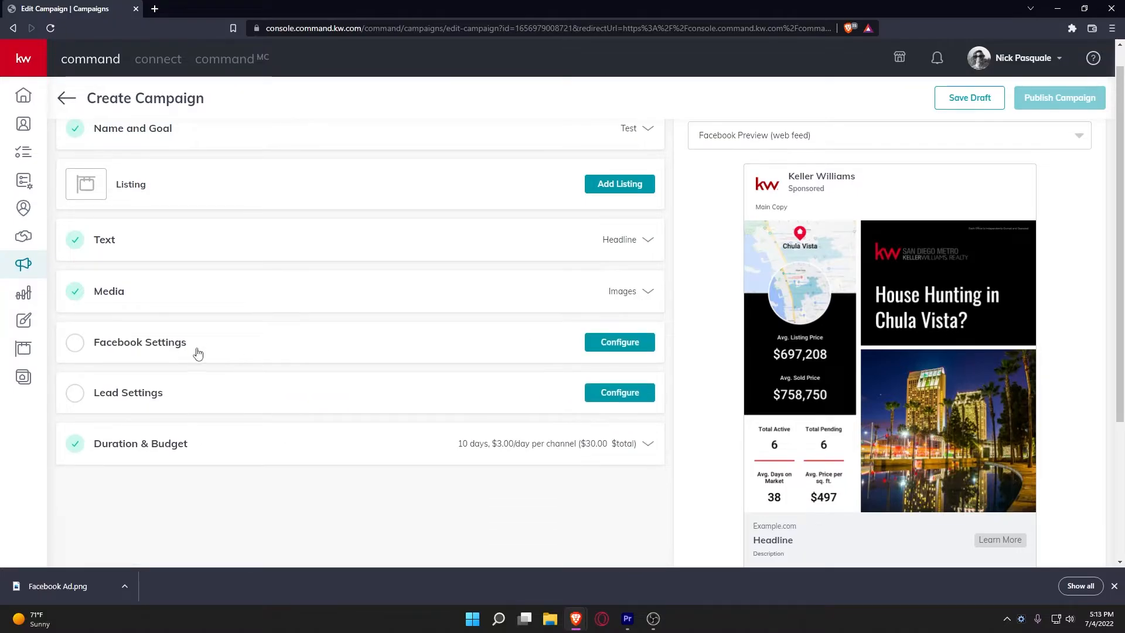
Configure the Facebook Settings to use the agent's own Facebook page for the ad
click(645, 350)
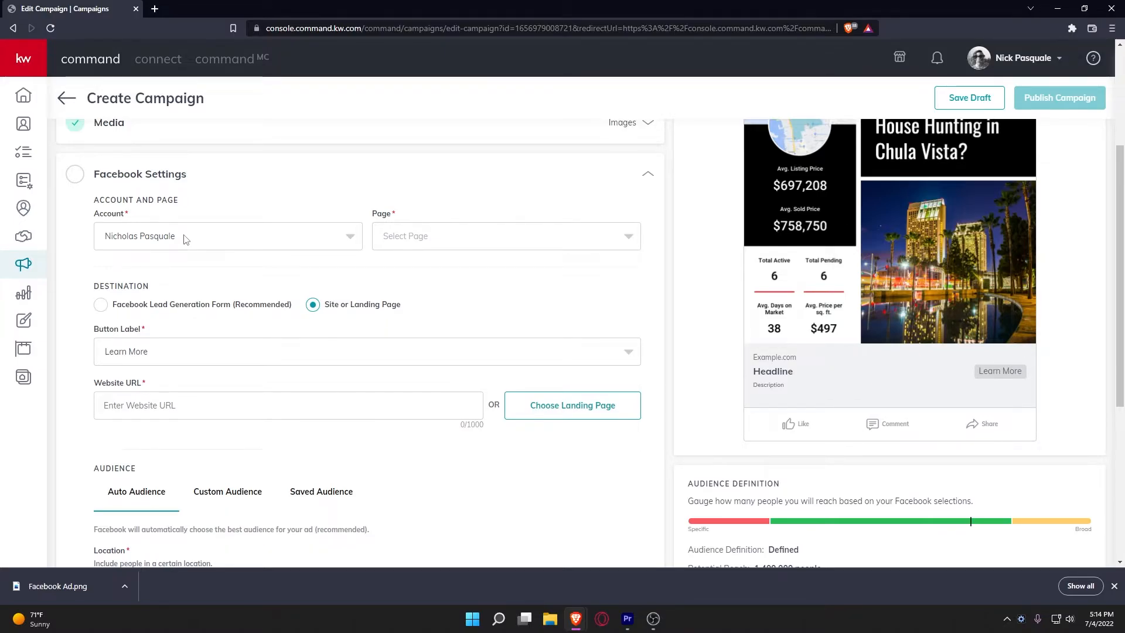
click(1000, 57)
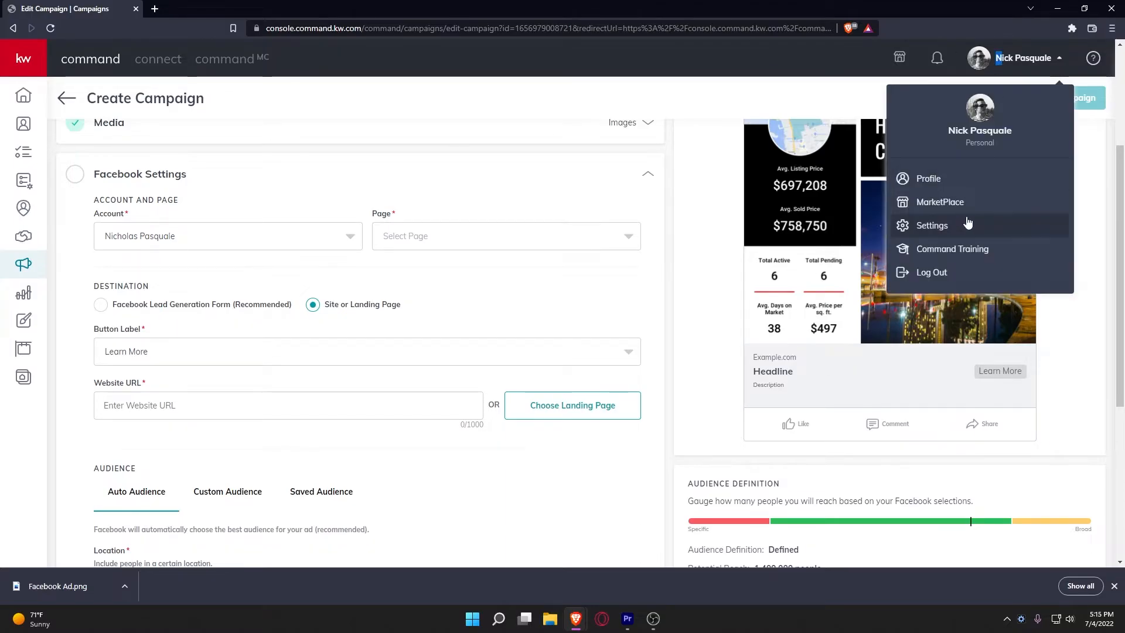
click(483, 202)
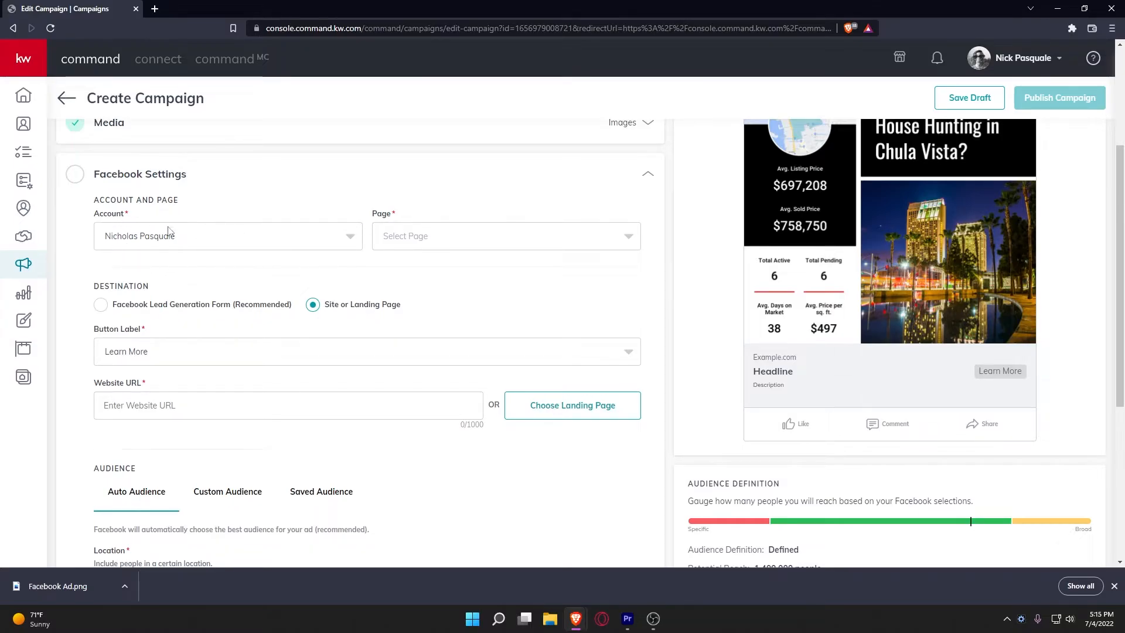
click(421, 236)
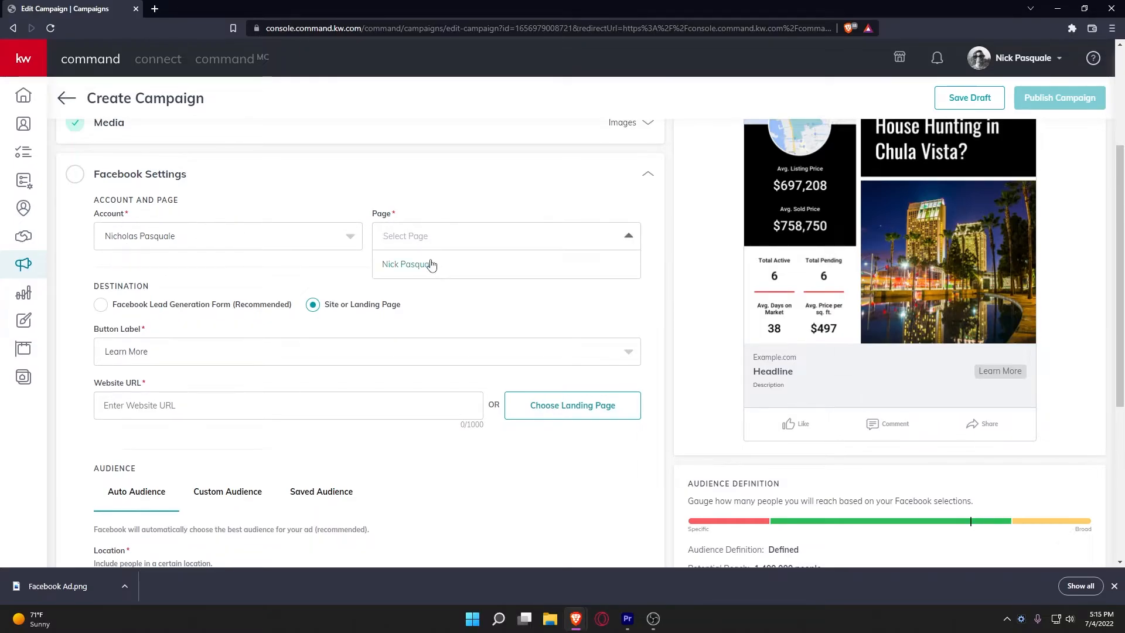
click(429, 263)
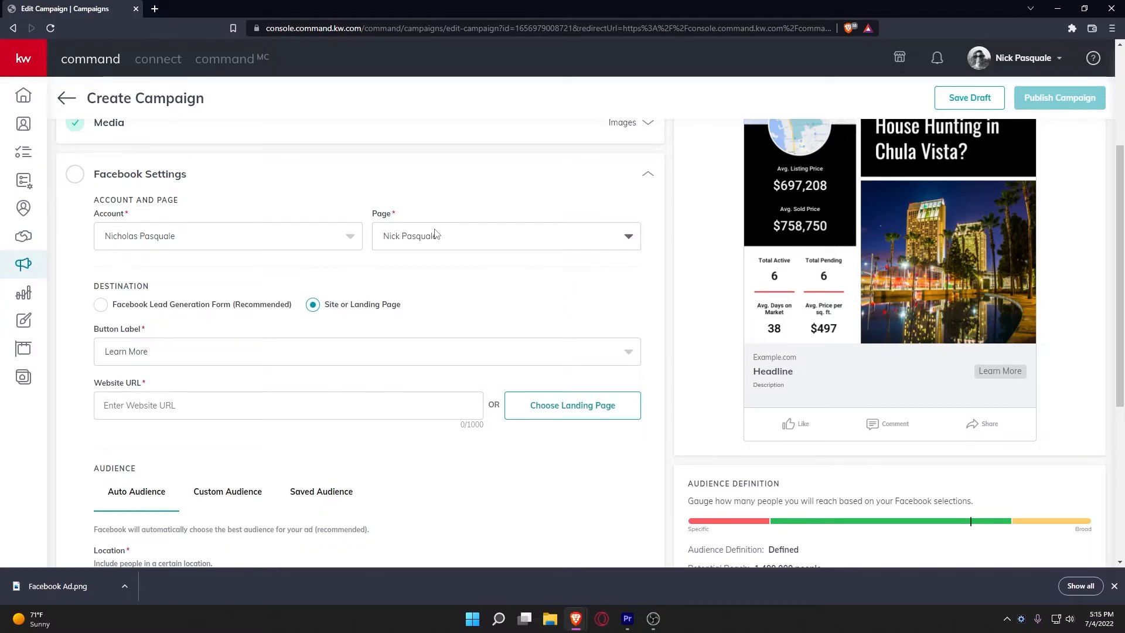
Set the destination's button label to Learn More and enter the agent's personal website address as the Website URL
scroll(386, 229, down, 1)
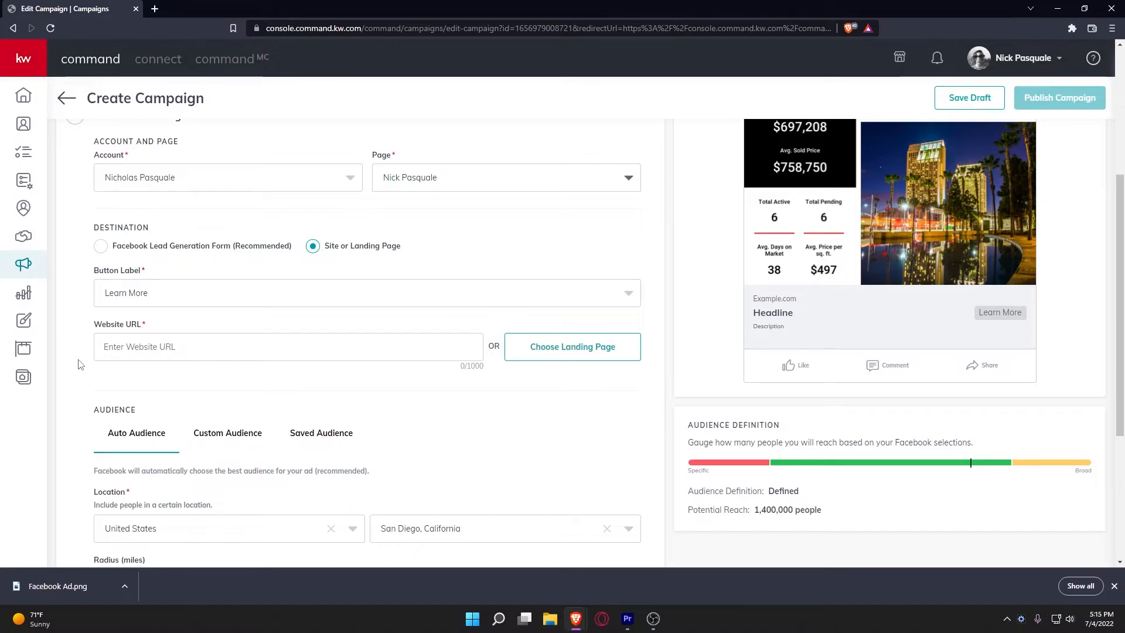
click(161, 293)
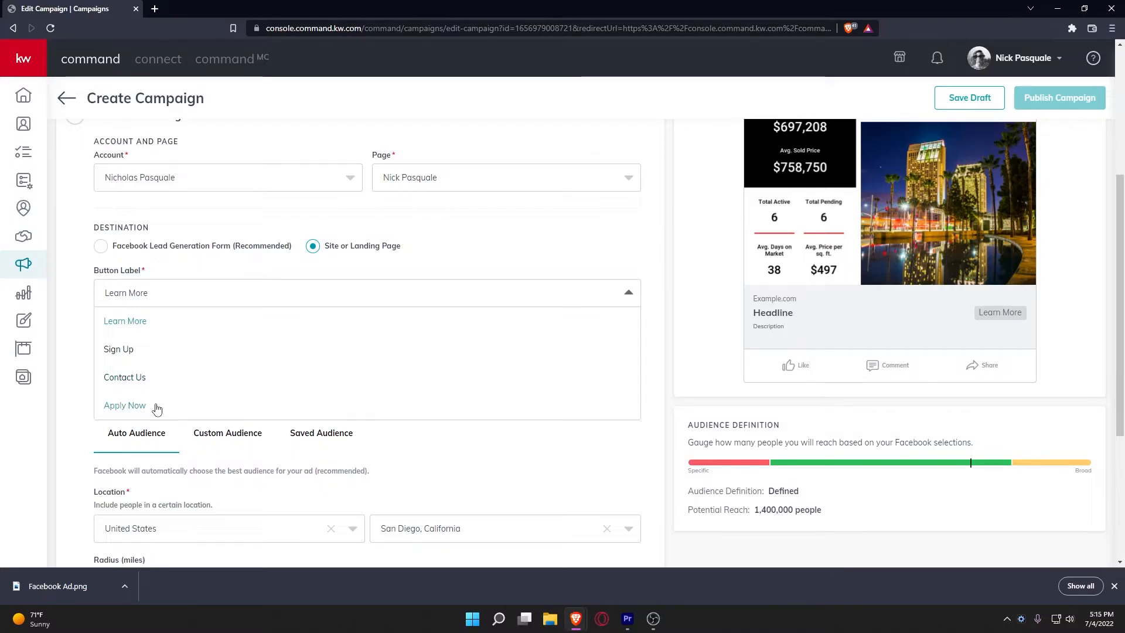
click(151, 323)
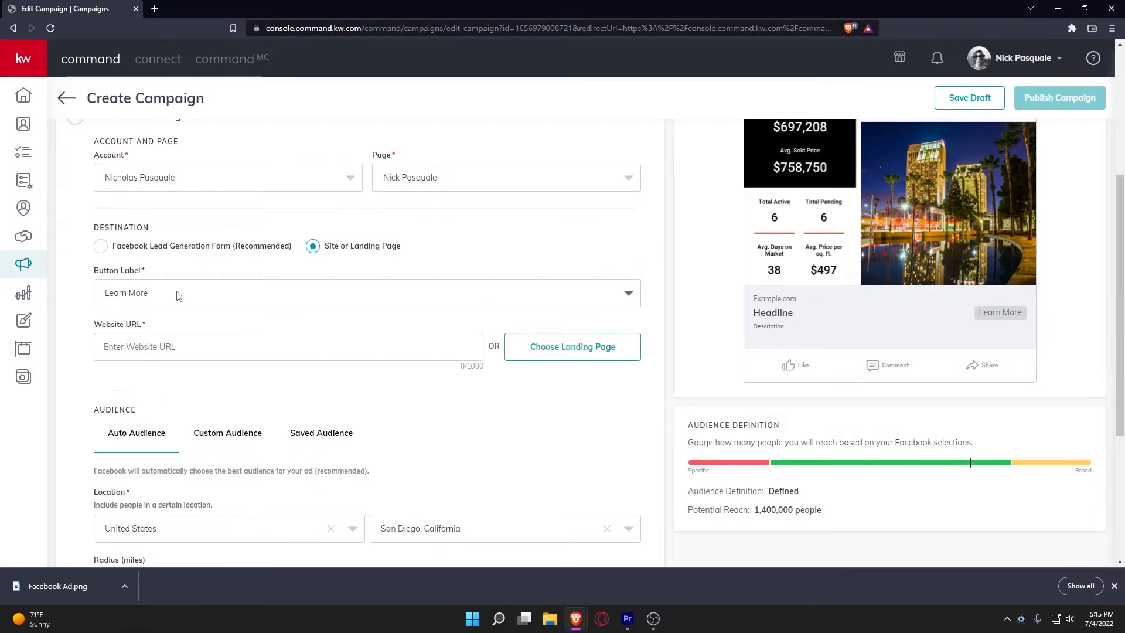
click(173, 346)
text(N)
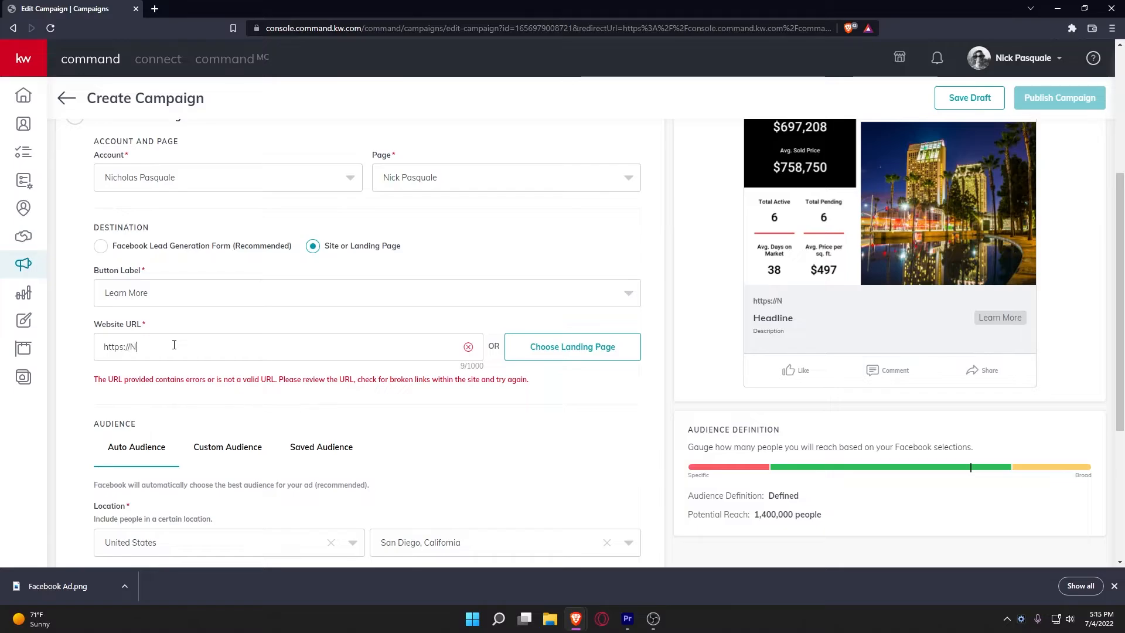
text(ickPasqual)
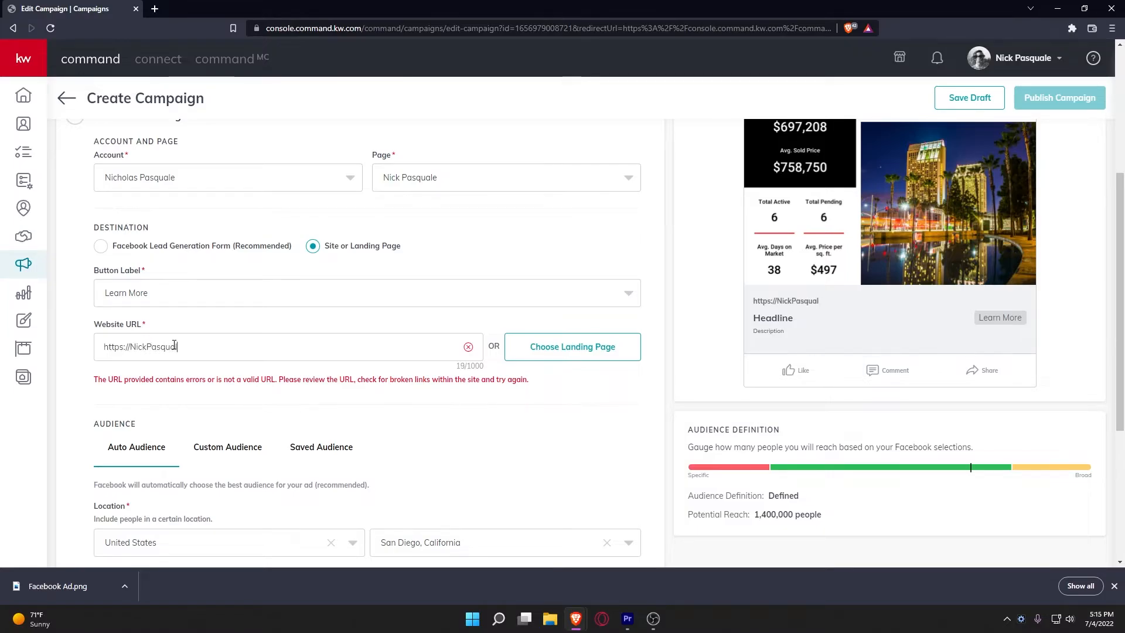
text(e.com)
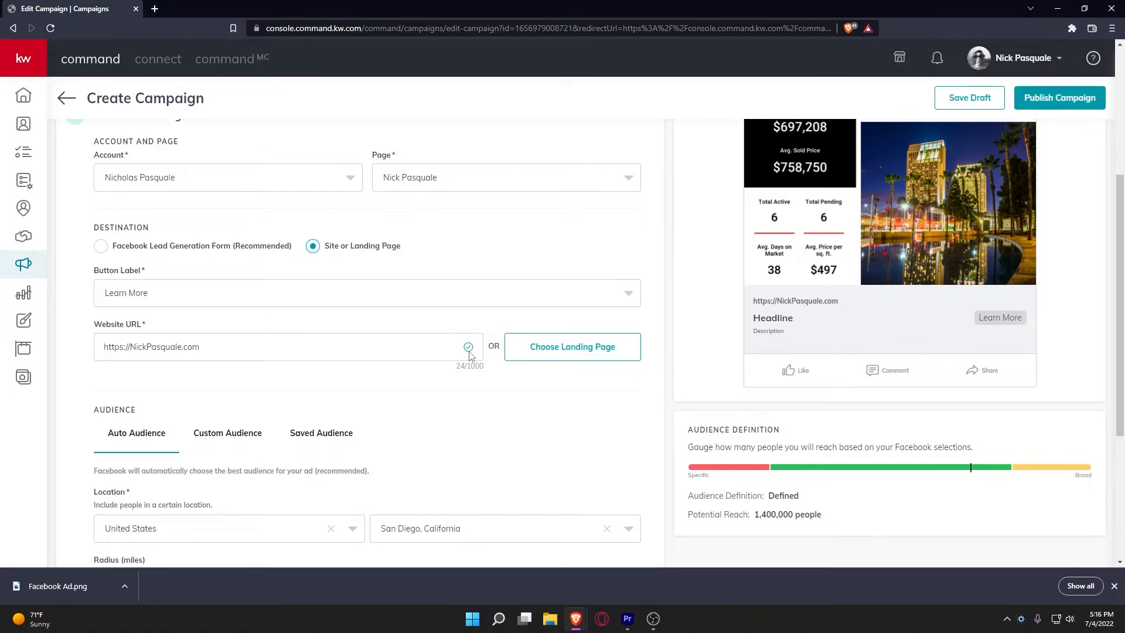
Switch the ad's audience to Custom Audience and review its location, radius and detailed targeting options
scroll(469, 355, down, 3)
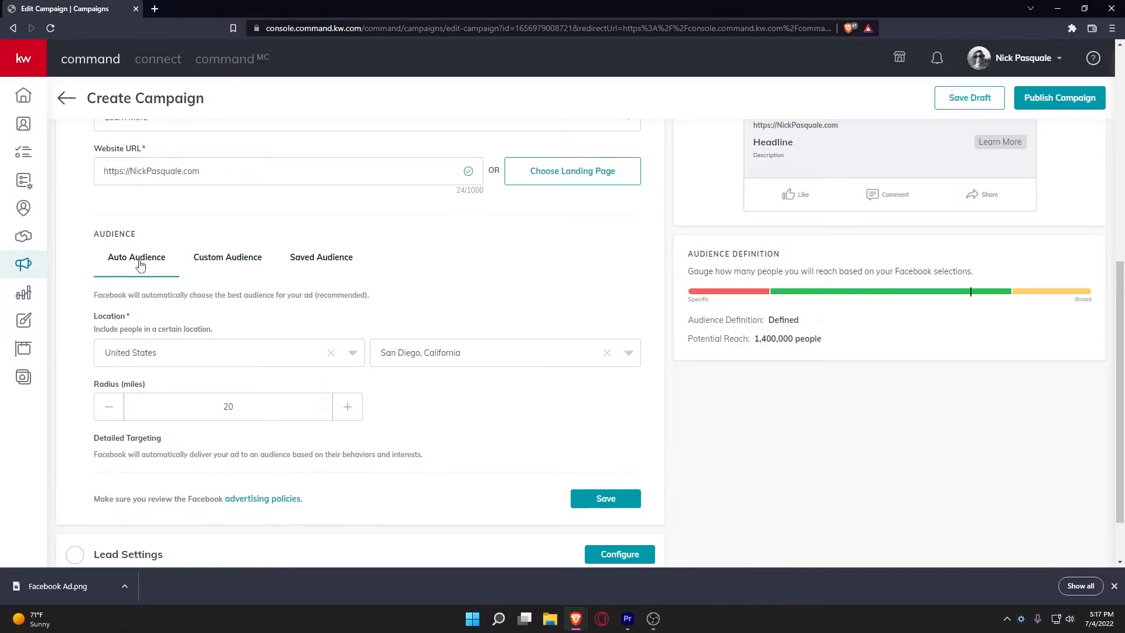
click(210, 258)
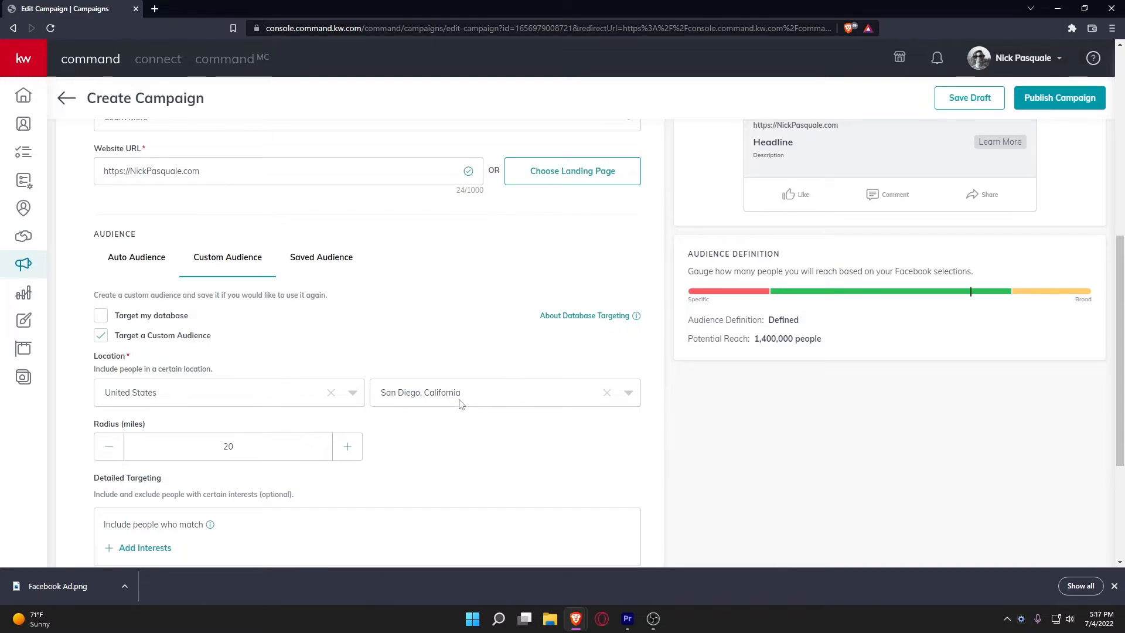
scroll(460, 404, down, 1)
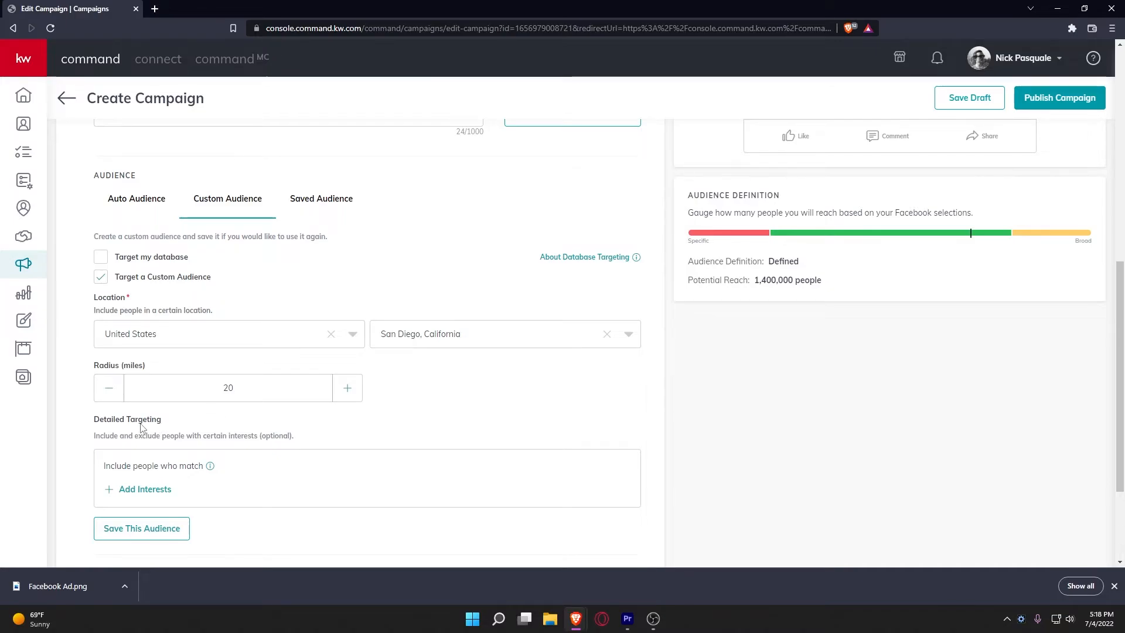
scroll(161, 422, down, 1)
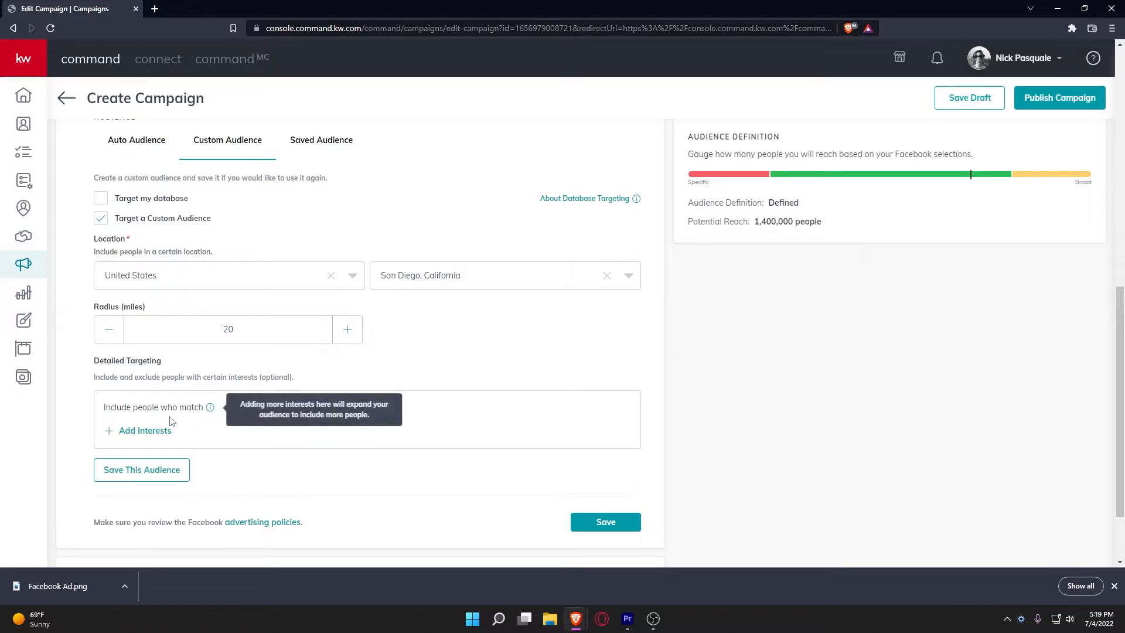
Open the interest selection for detailed targeting and browse the available interests
click(134, 435)
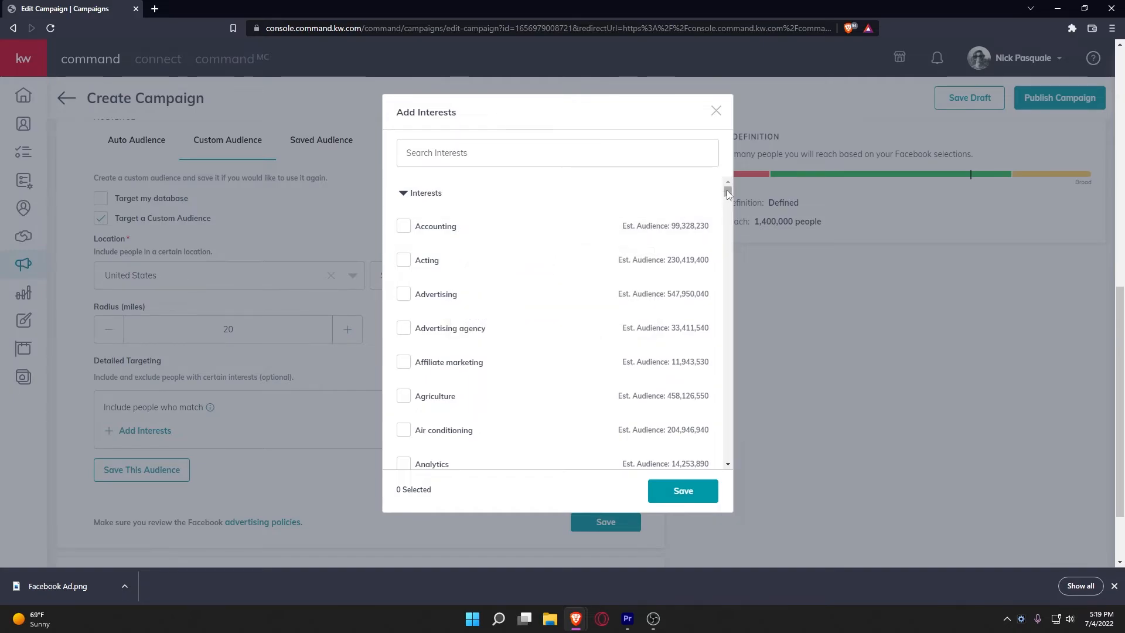
scroll(528, 264, down, 3)
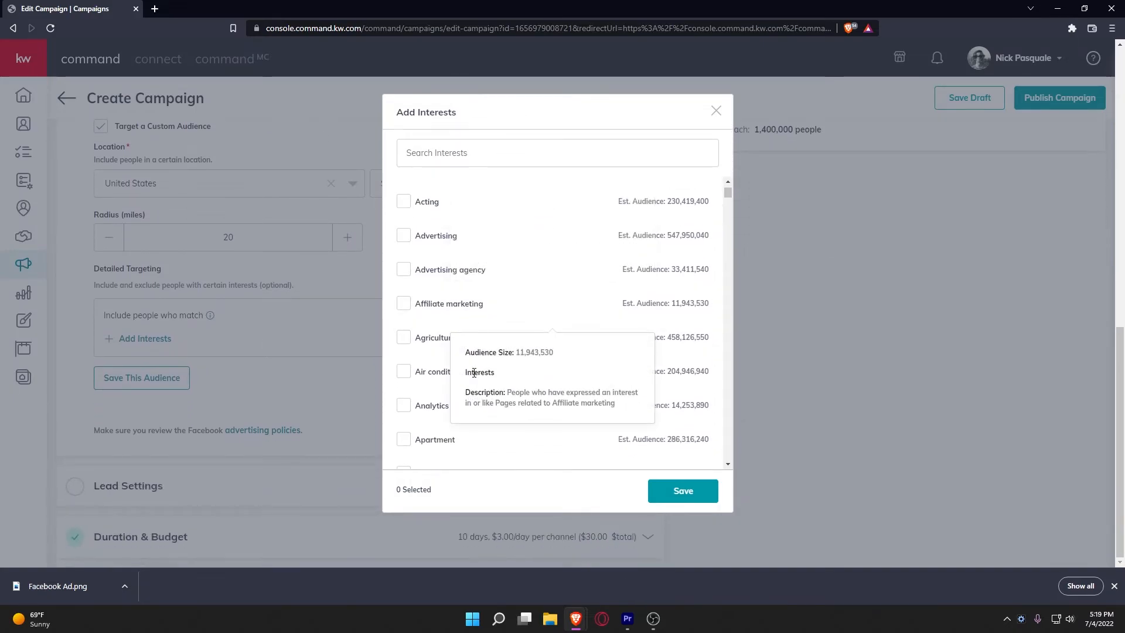
scroll(643, 380, down, 3)
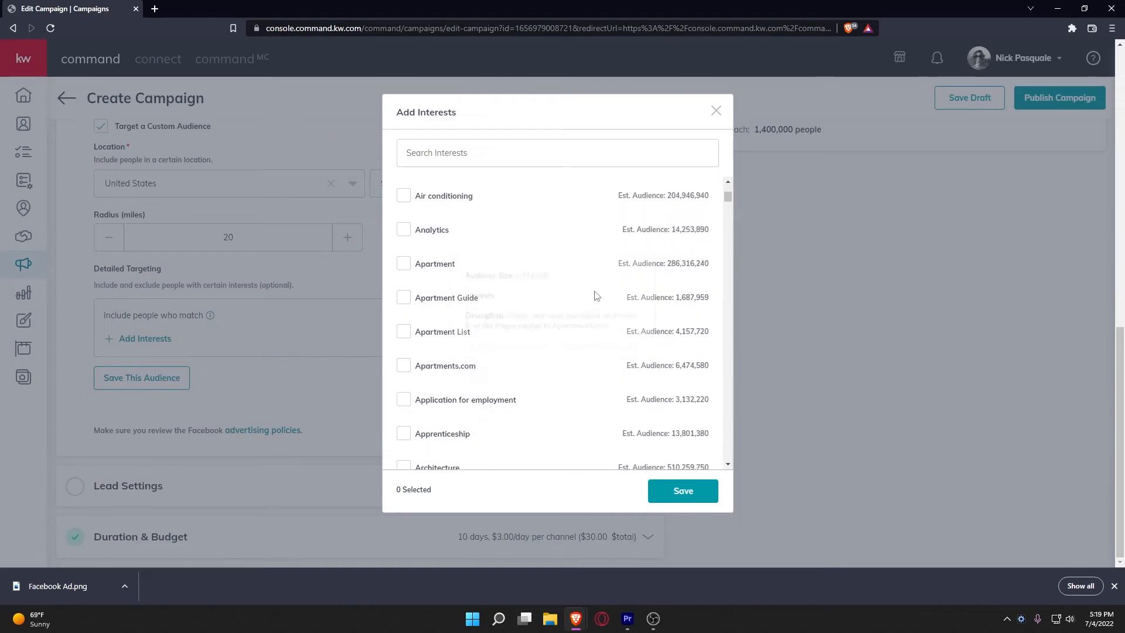
scroll(633, 449, down, 1)
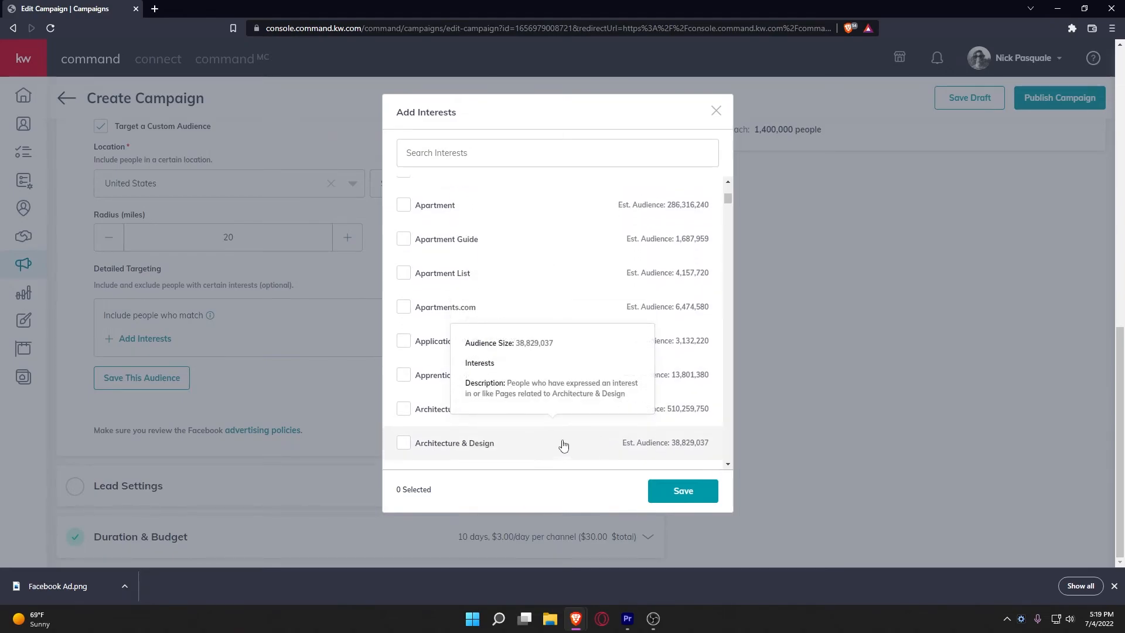
scroll(679, 377, down, 1)
scroll(678, 377, down, 2)
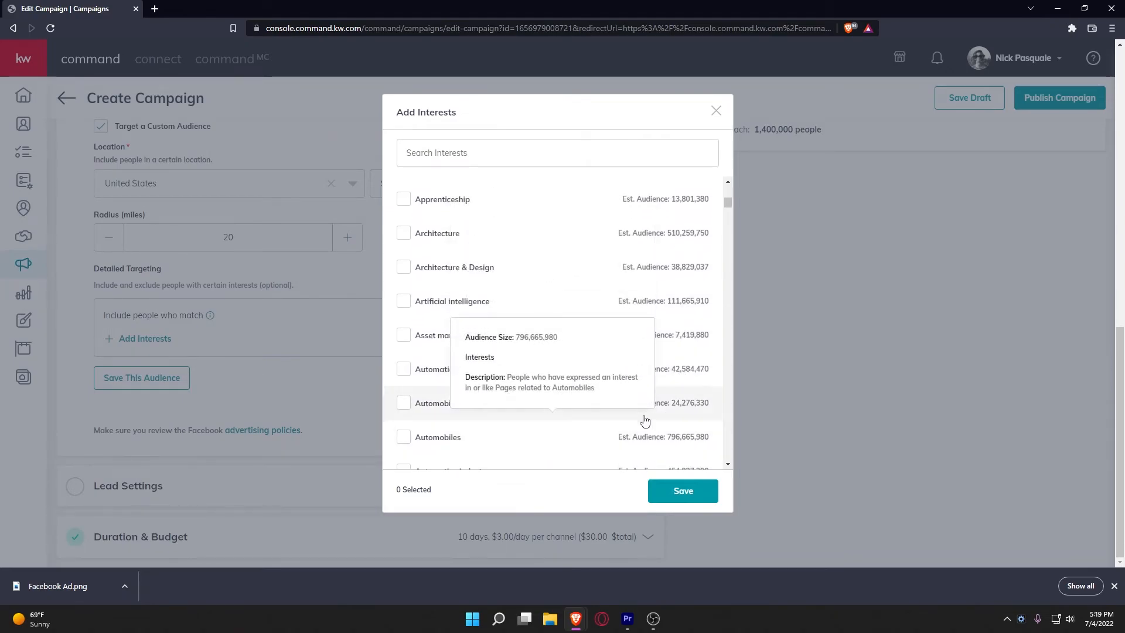
scroll(659, 417, down, 2)
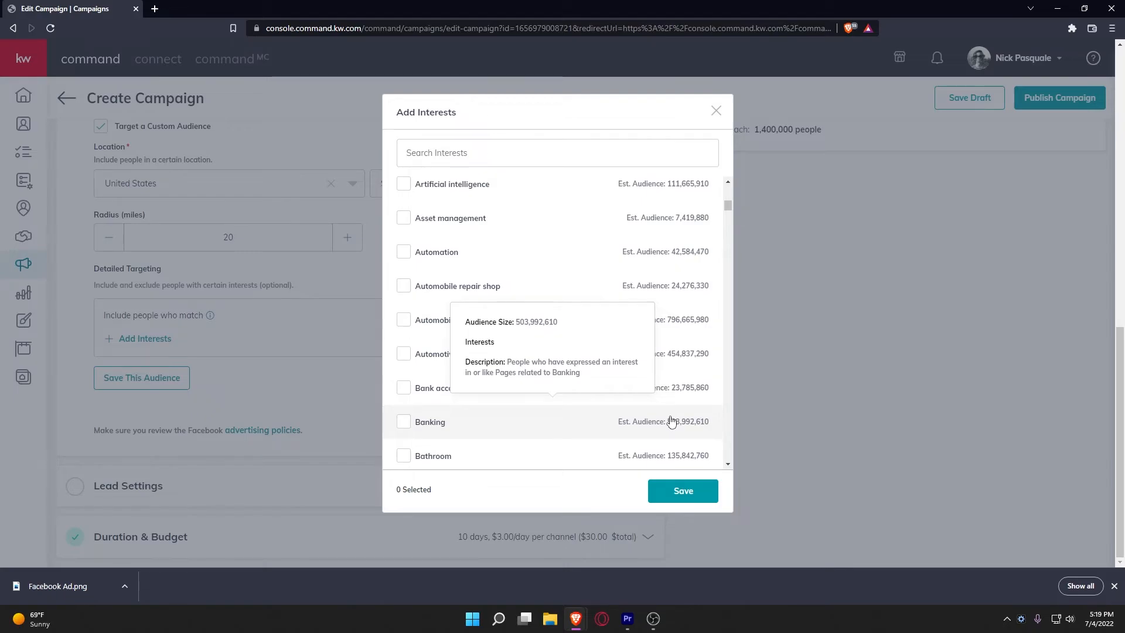
Search the interests for "zillow" and add Zillow to the audience's detailed targeting
drag(728, 205, 728, 189)
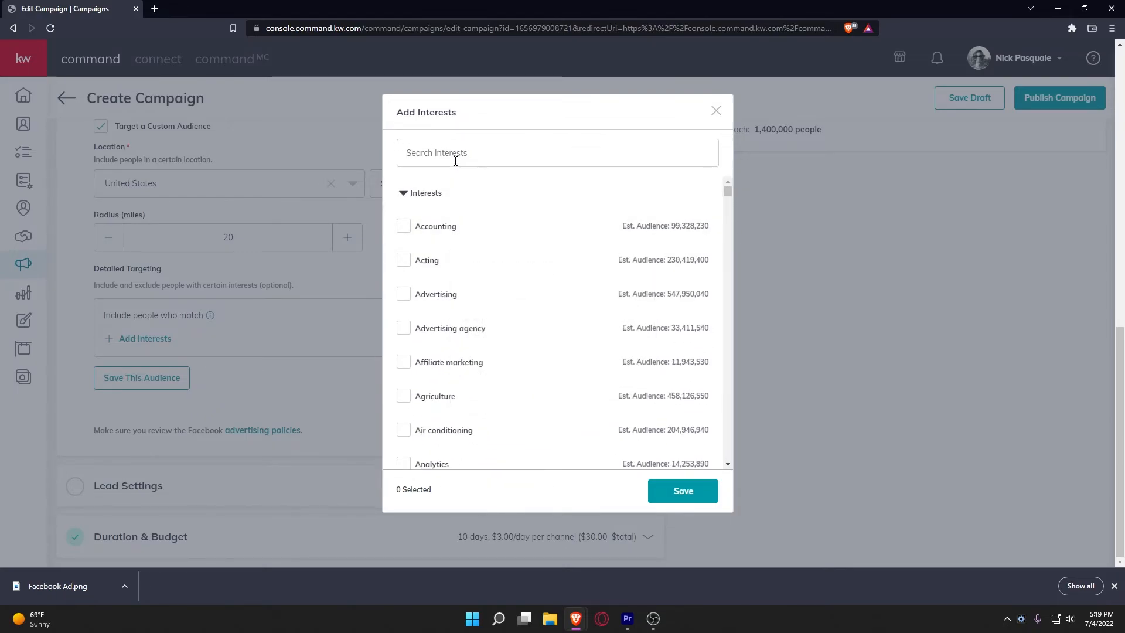
click(438, 153)
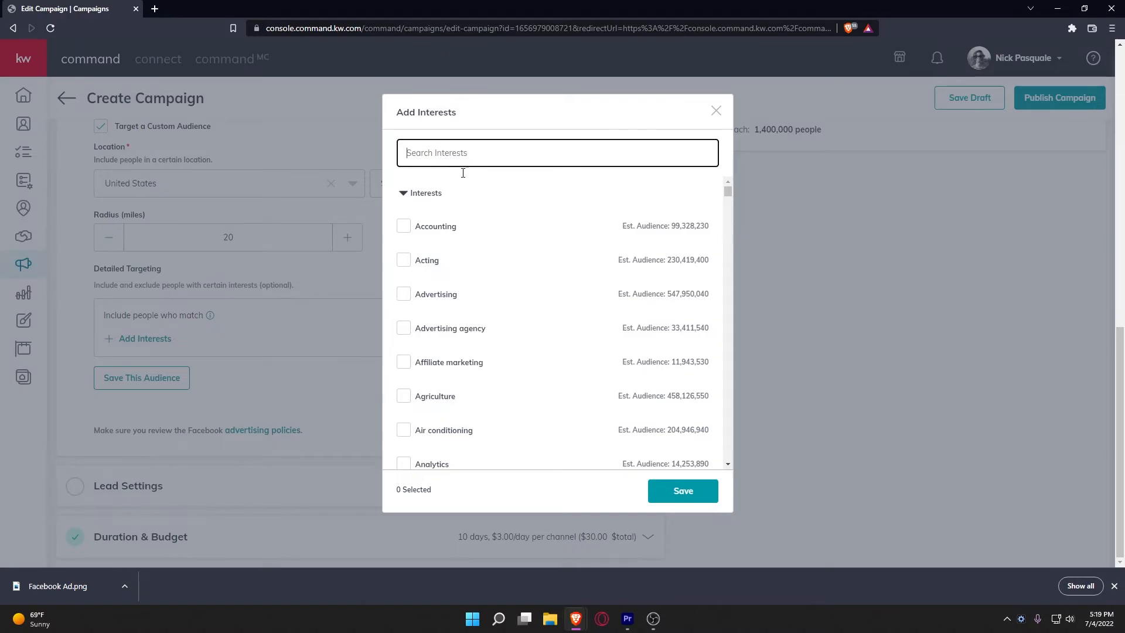
text(zillow)
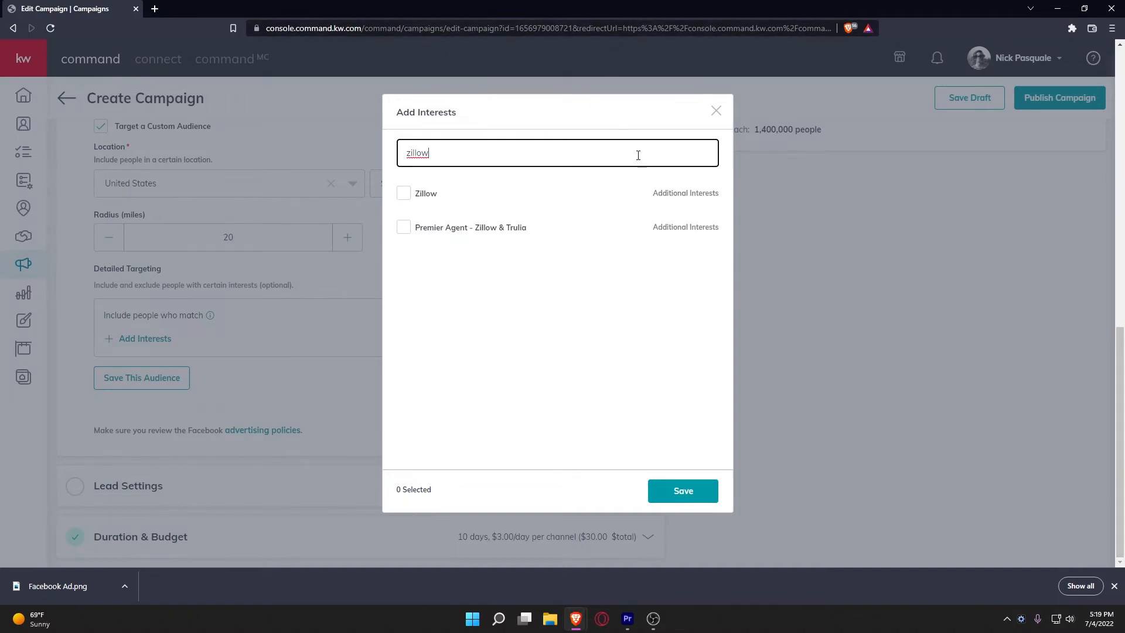
mouse_move(441, 243)
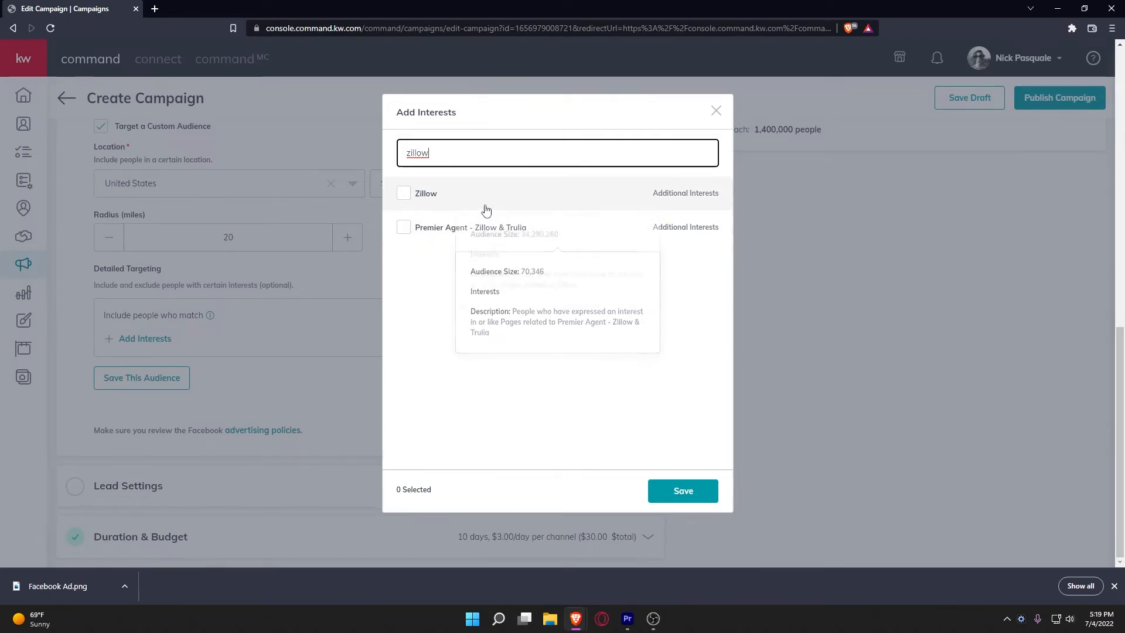
click(404, 198)
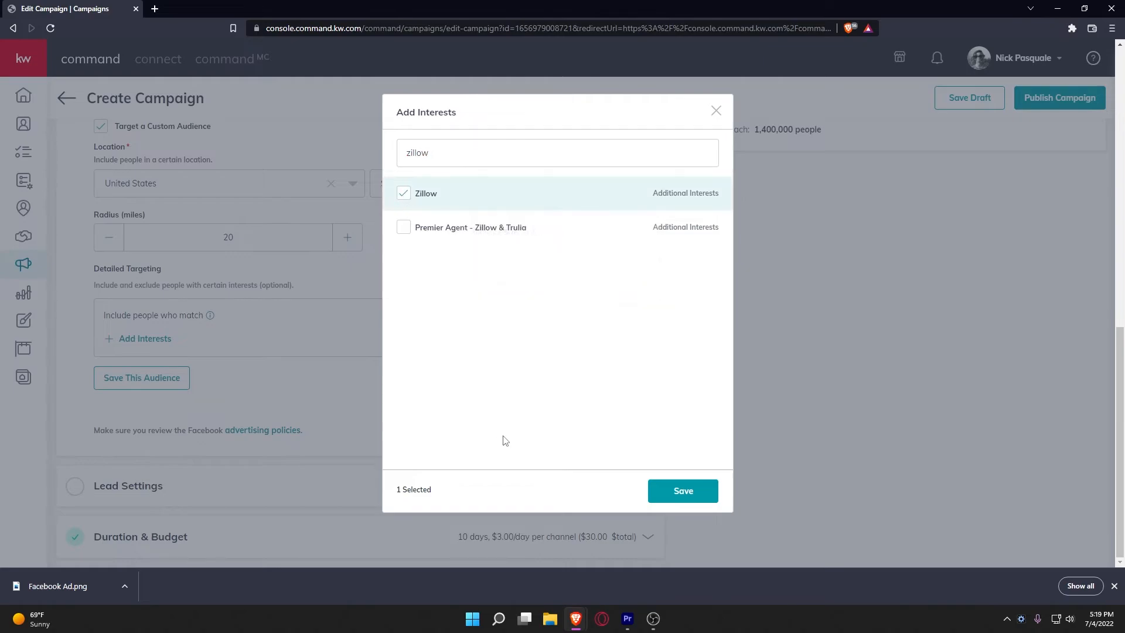
click(657, 490)
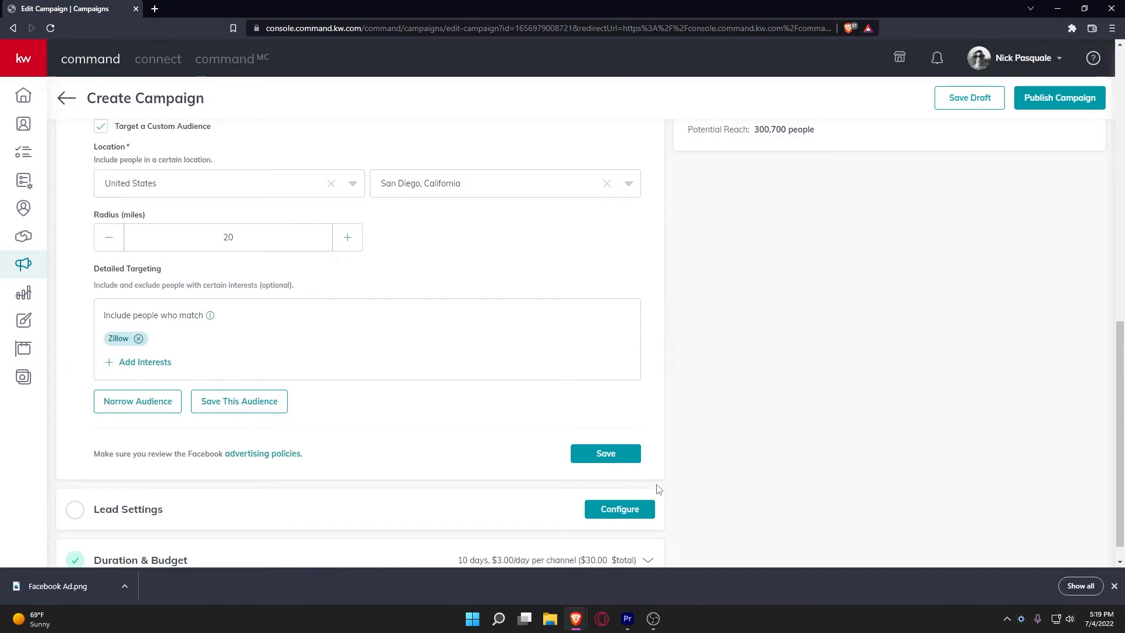
Check the Audience Definition gauge for the custom audience and save the Facebook Settings
scroll(163, 408, up, 1)
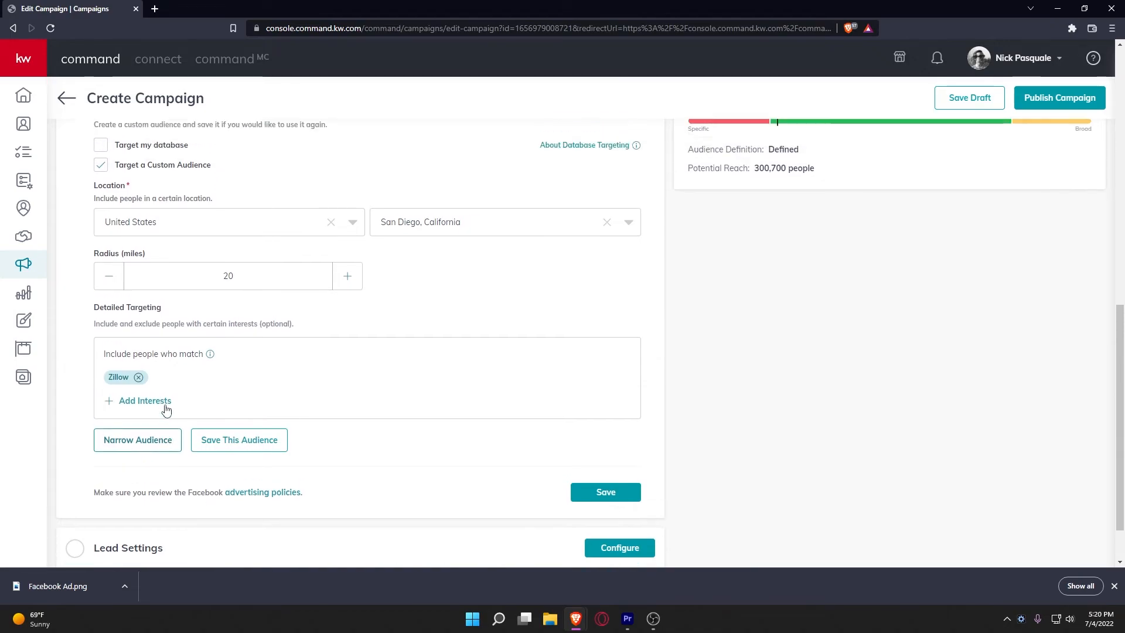
scroll(686, 328, up, 1)
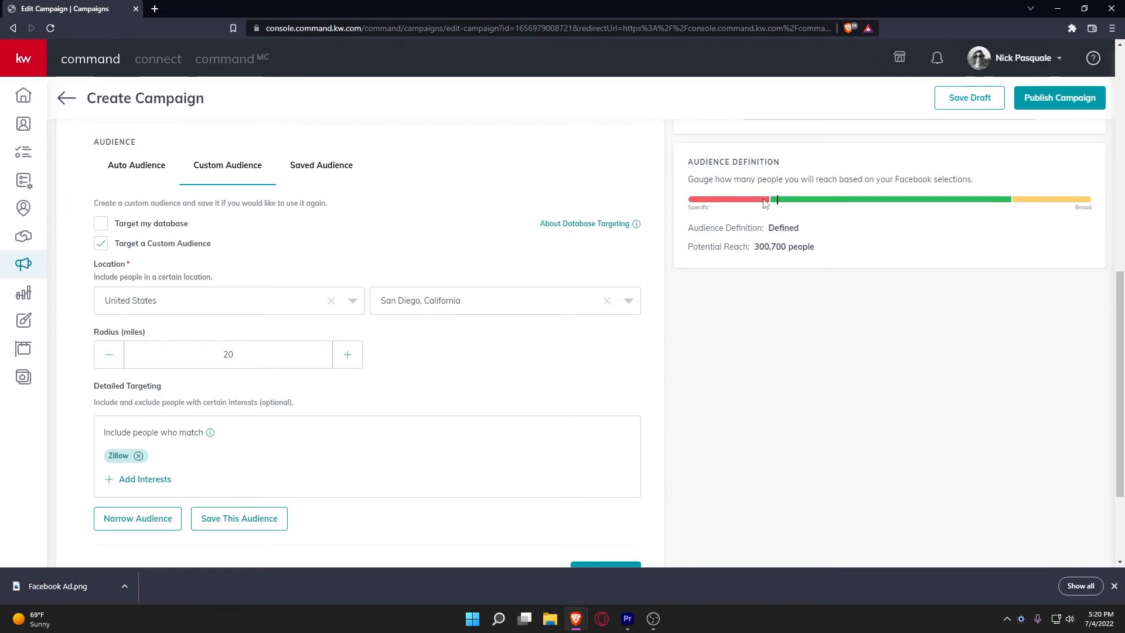
scroll(762, 234, up, 1)
scroll(707, 312, down, 3)
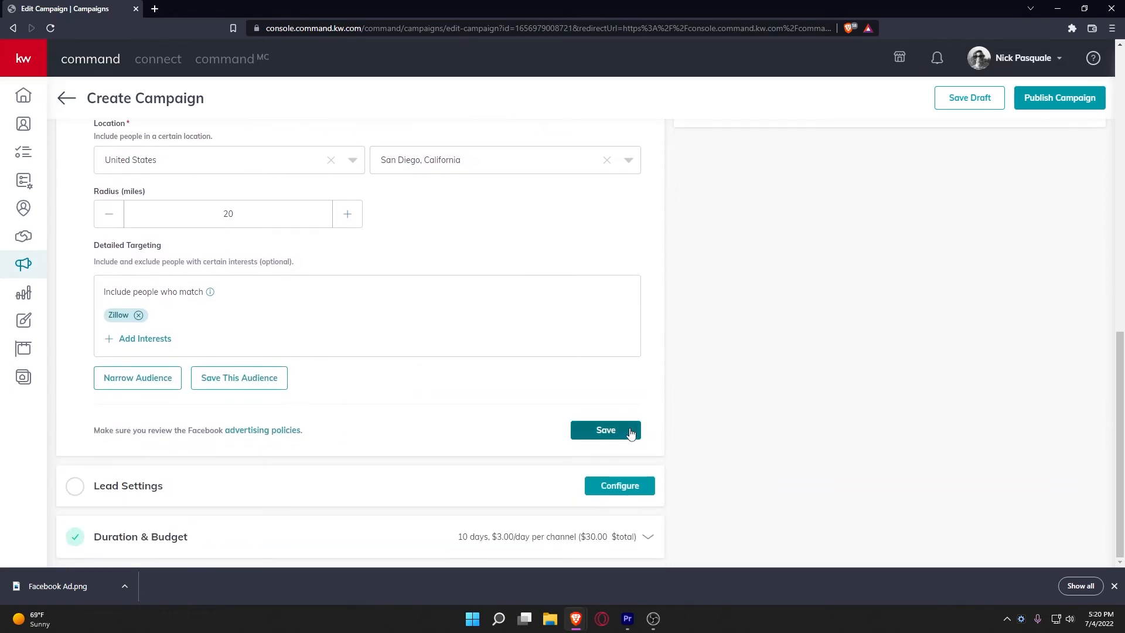
click(632, 433)
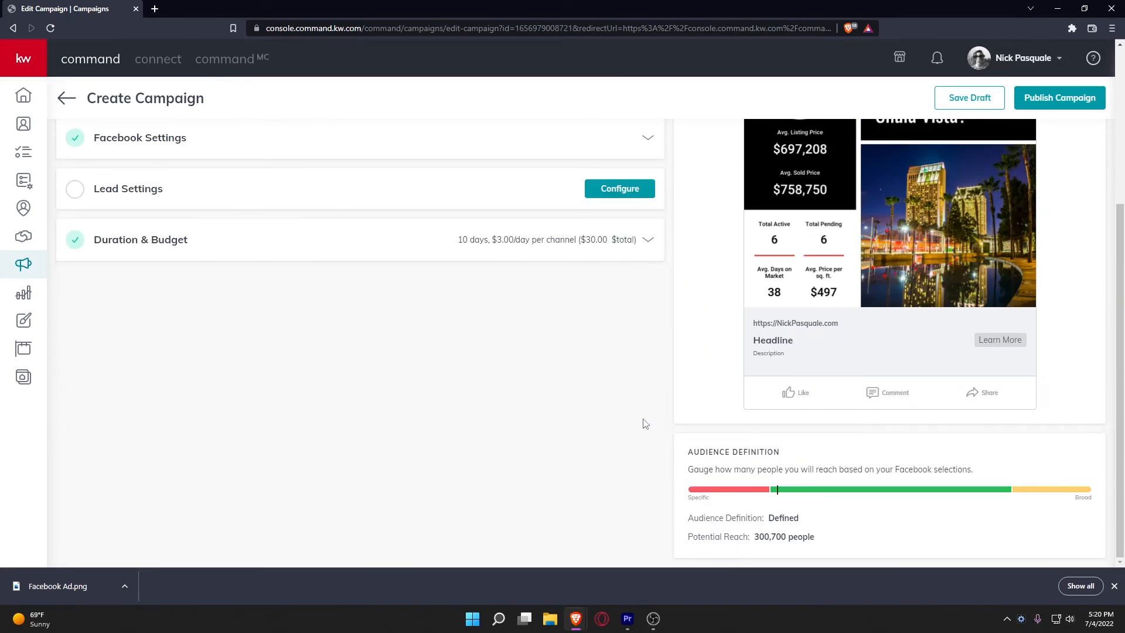
Review the Auto-tag and SmartPlans options in the Lead Settings and close the section without assigning anything
scroll(645, 424, up, 1)
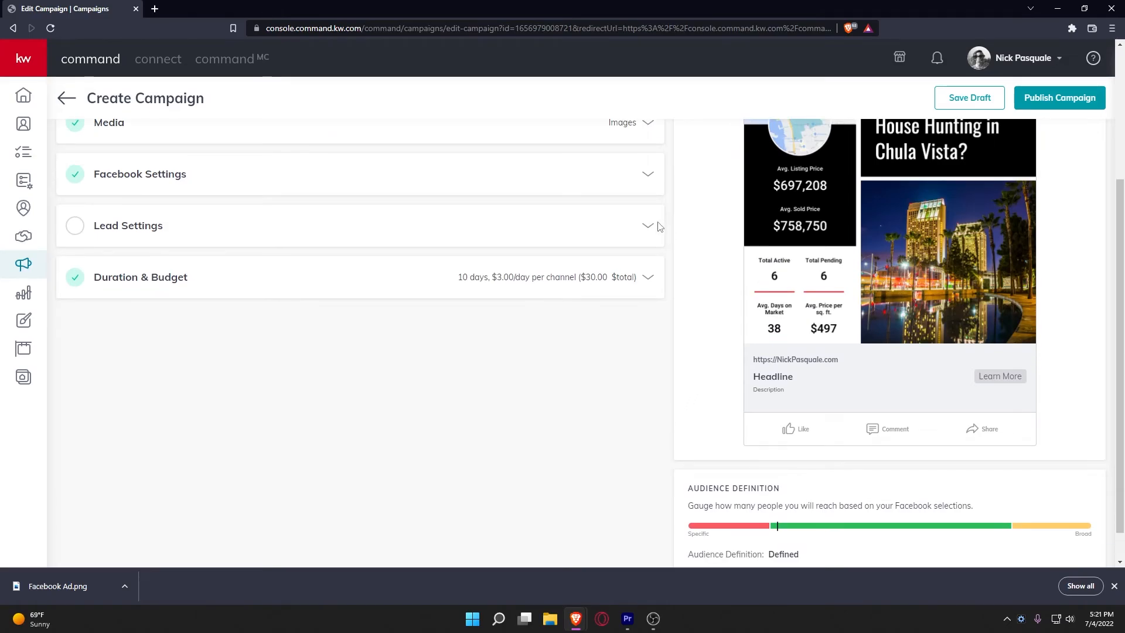
click(649, 226)
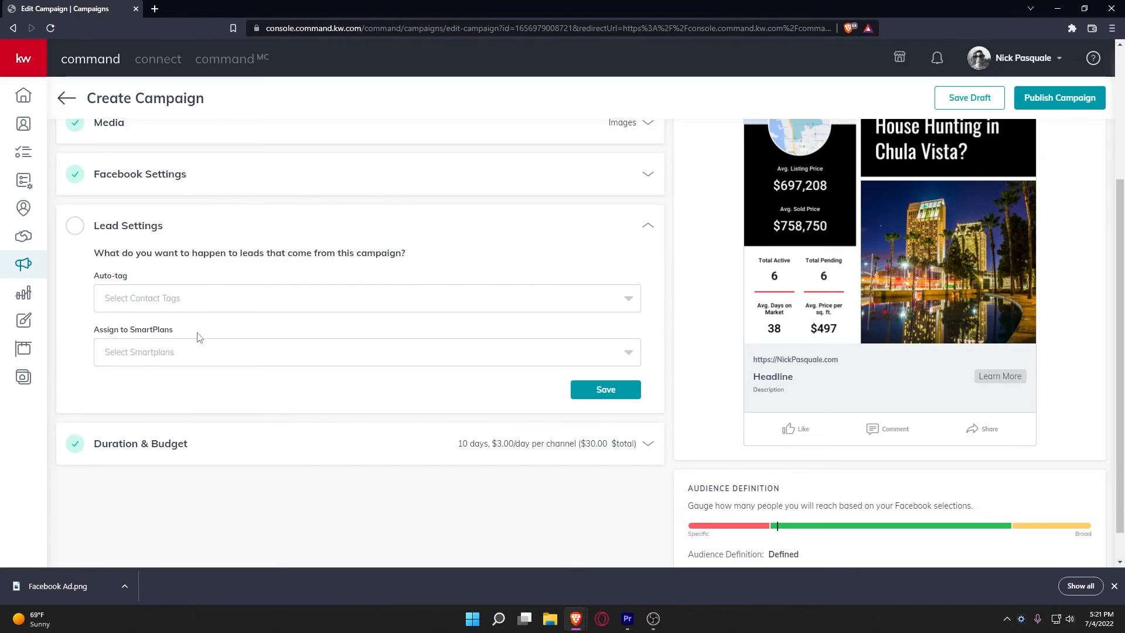
click(650, 228)
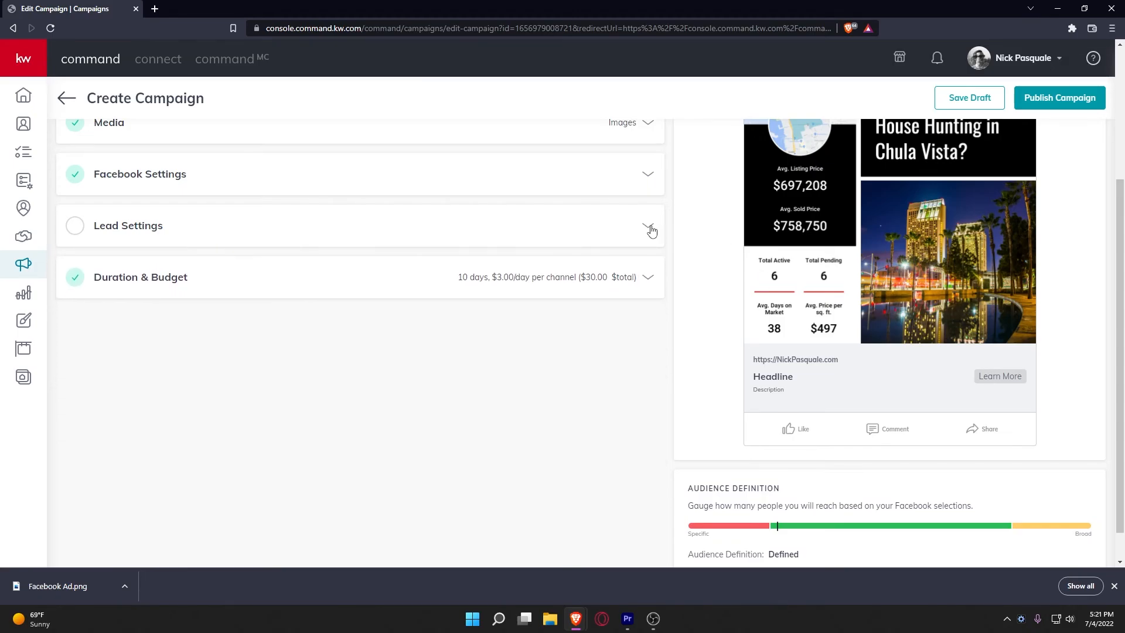
Set the campaign's end date to Jul 12, 2022 in Duration & Budget
click(649, 281)
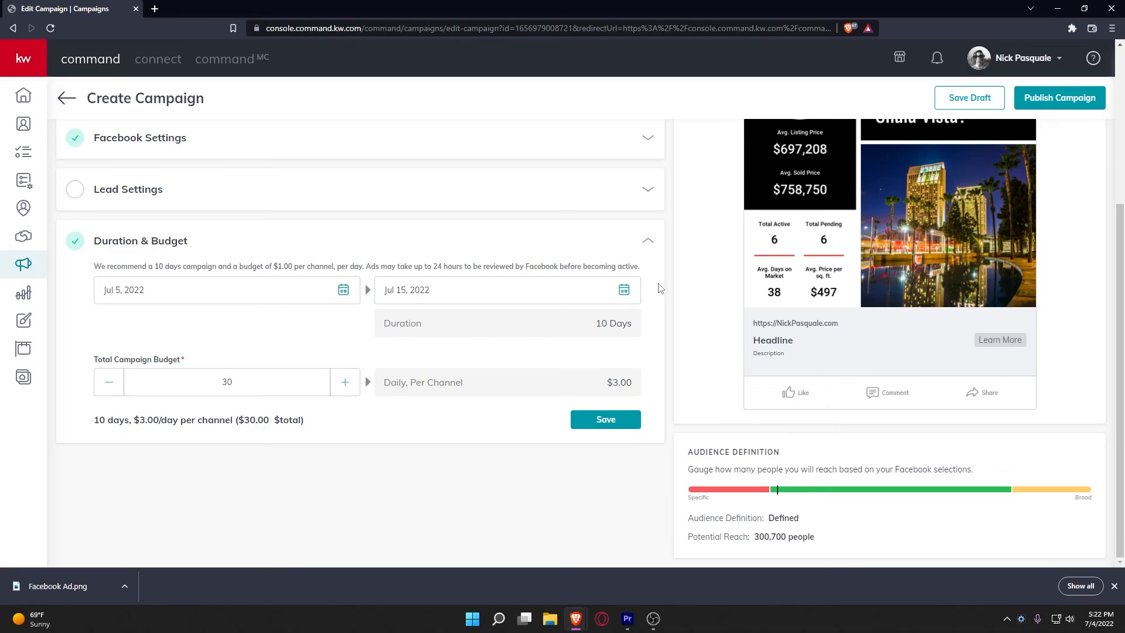
click(342, 290)
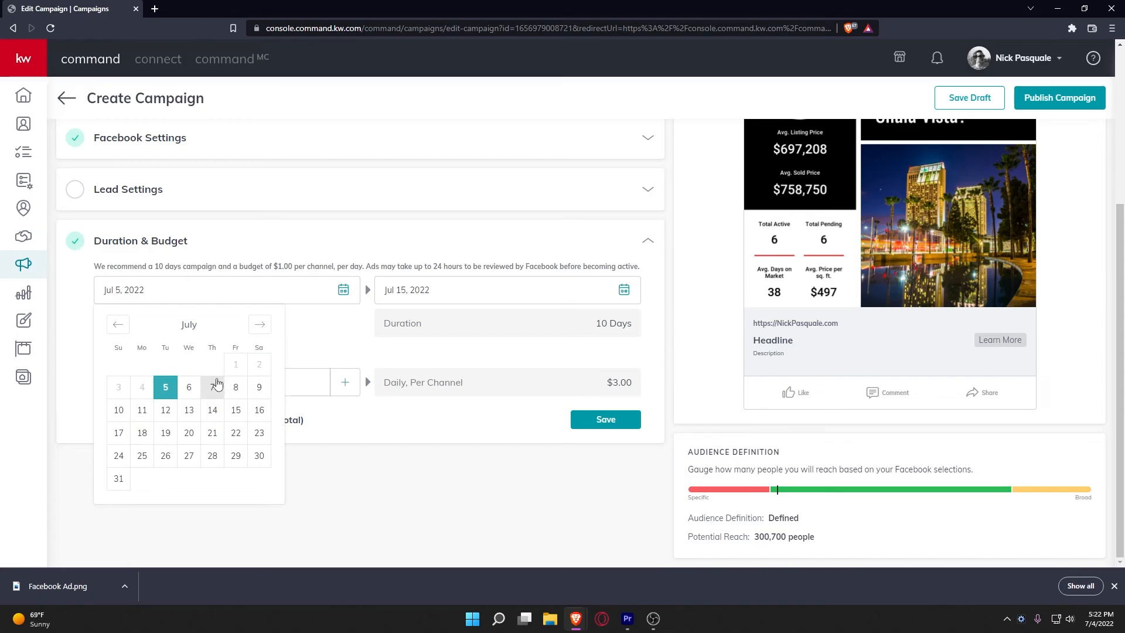
click(624, 290)
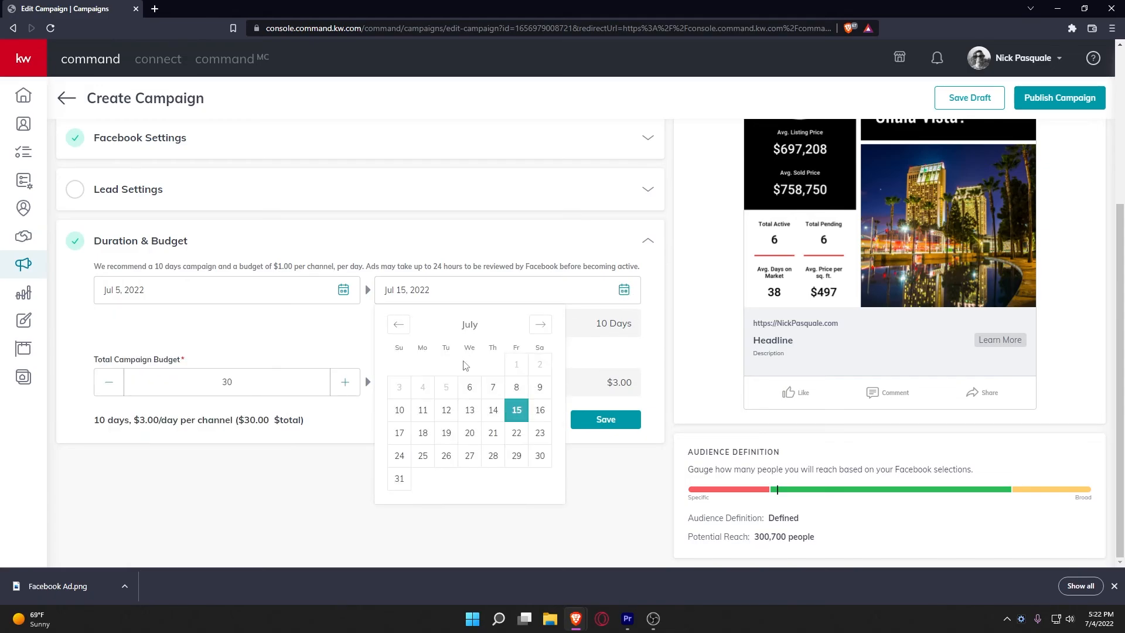
click(447, 411)
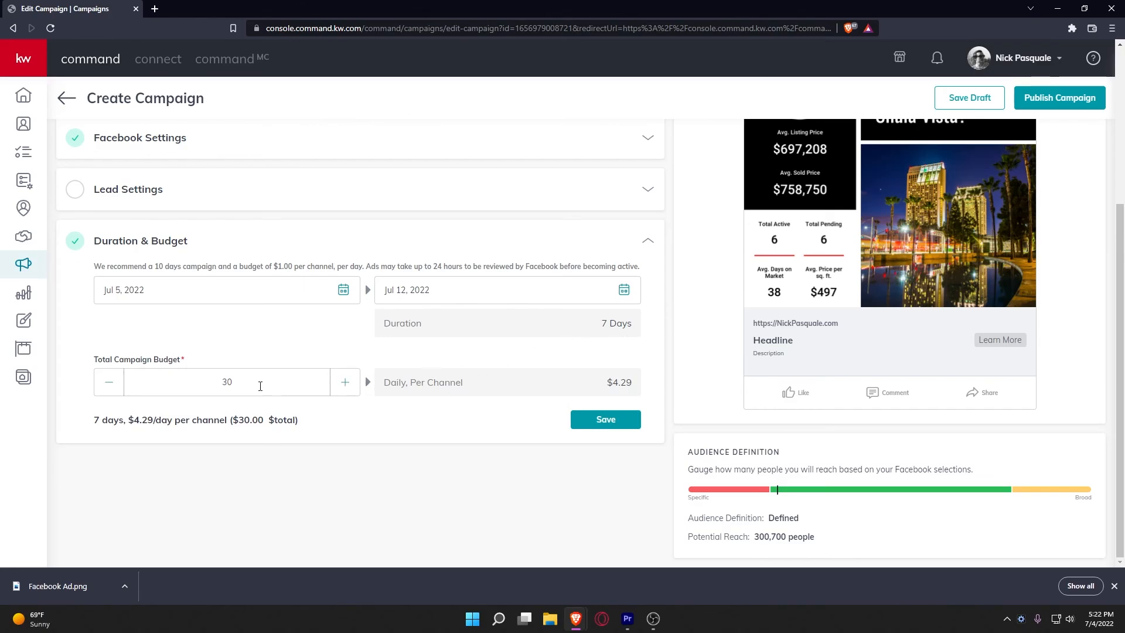
Set the Total Campaign Budget to 40 and save the Duration & Budget settings
drag(260, 386, 188, 377)
text(40)
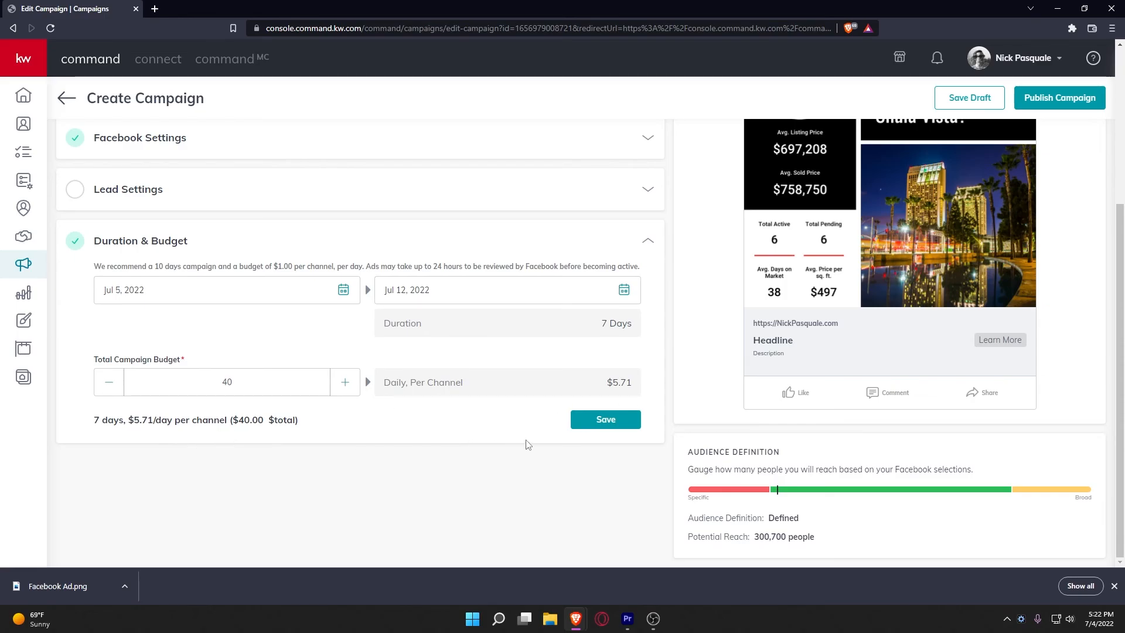
click(586, 425)
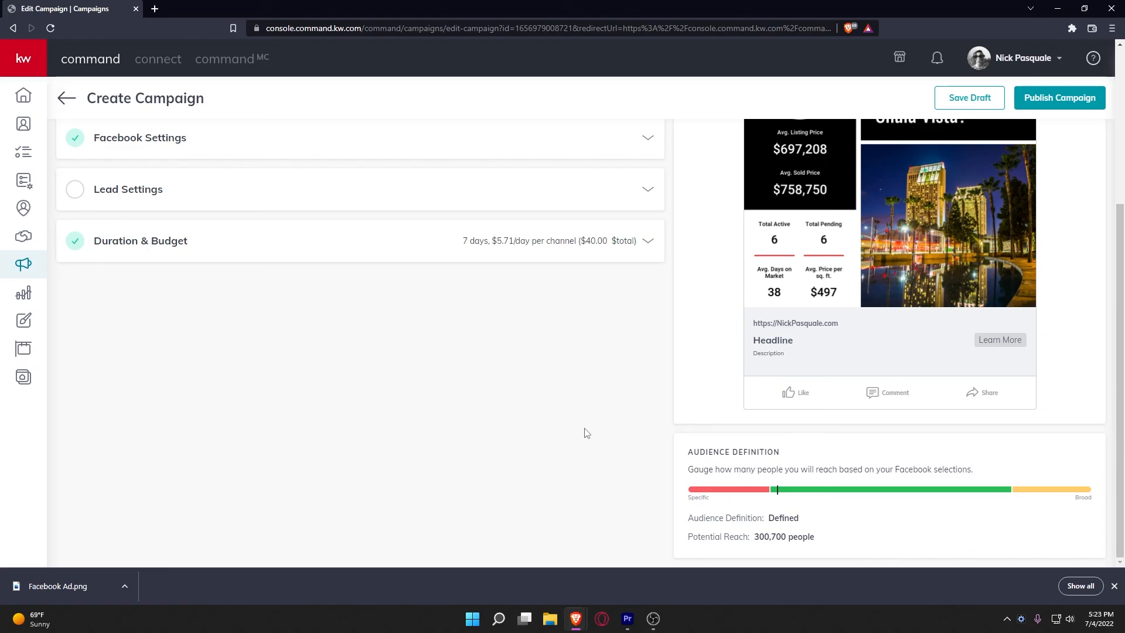
scroll(648, 435, up, 4)
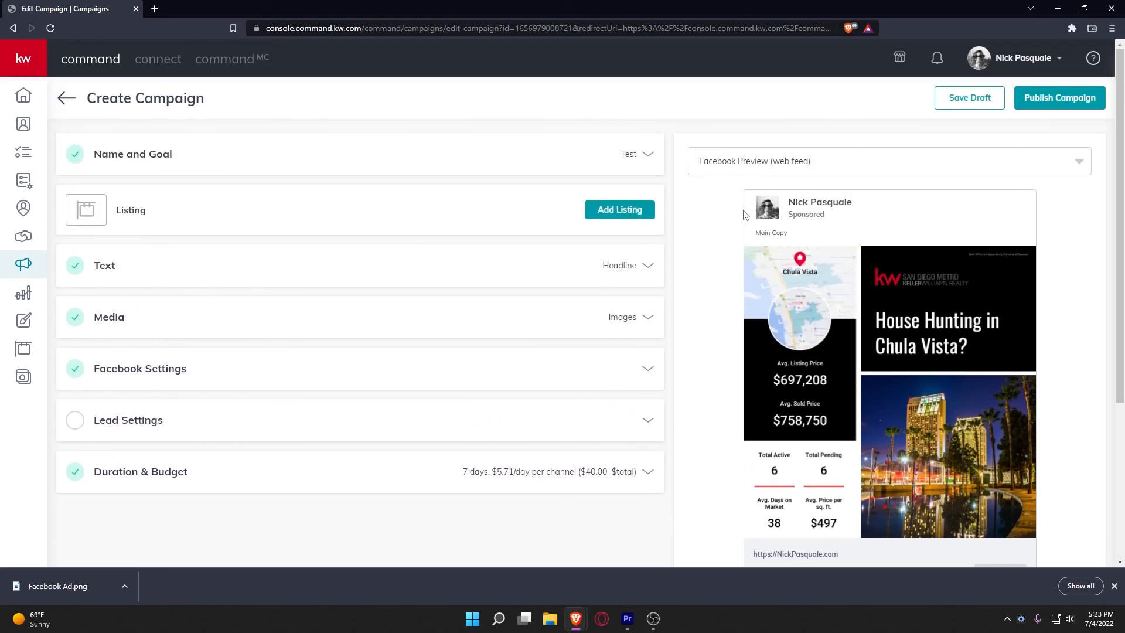